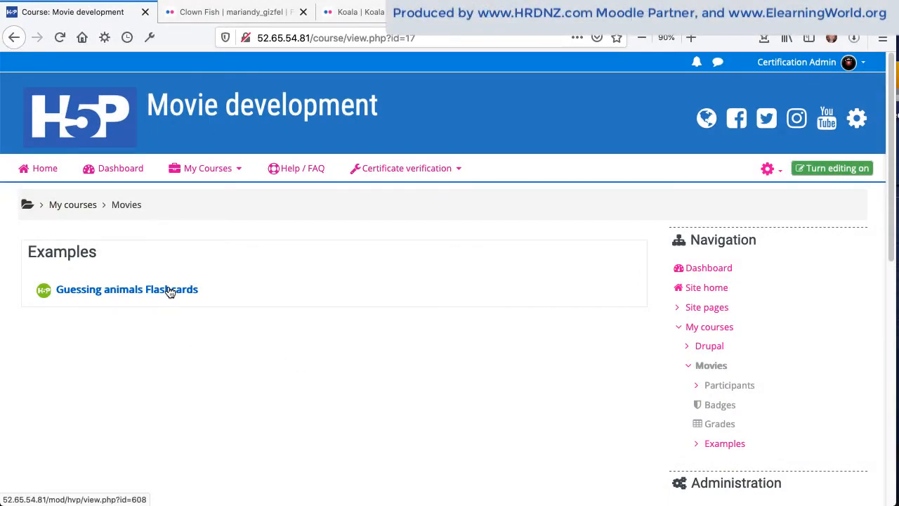
Step: Open the Guessing animals Flashcards activity and flip between its clownfish and koala cards
click(169, 289)
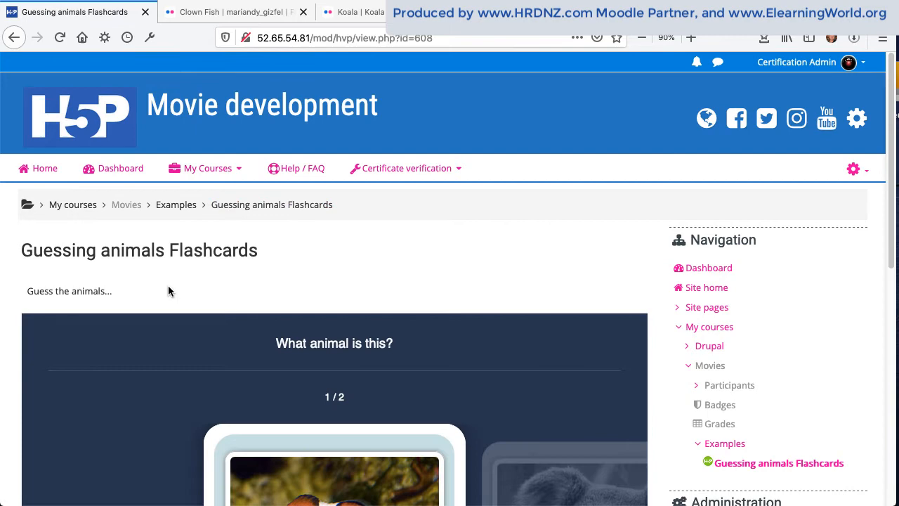
scroll(168, 290, down, 3)
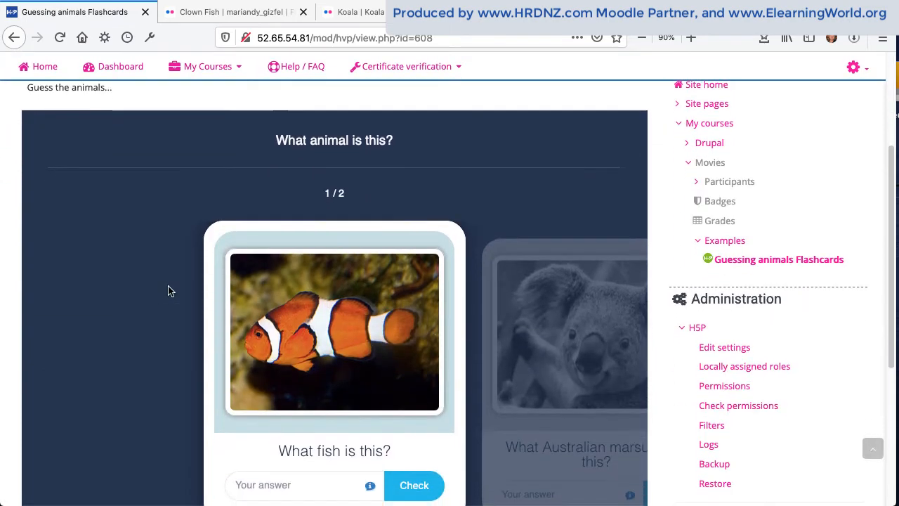
scroll(168, 290, down, 1)
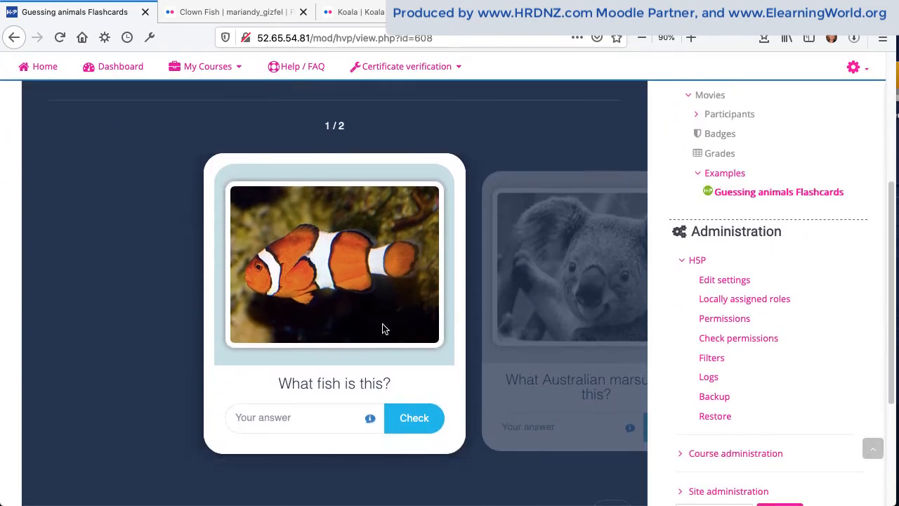
click(508, 401)
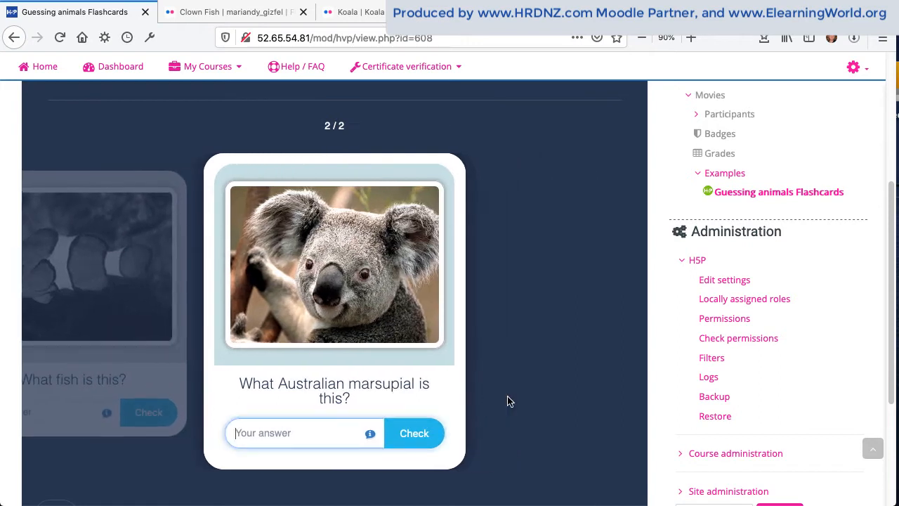
click(178, 385)
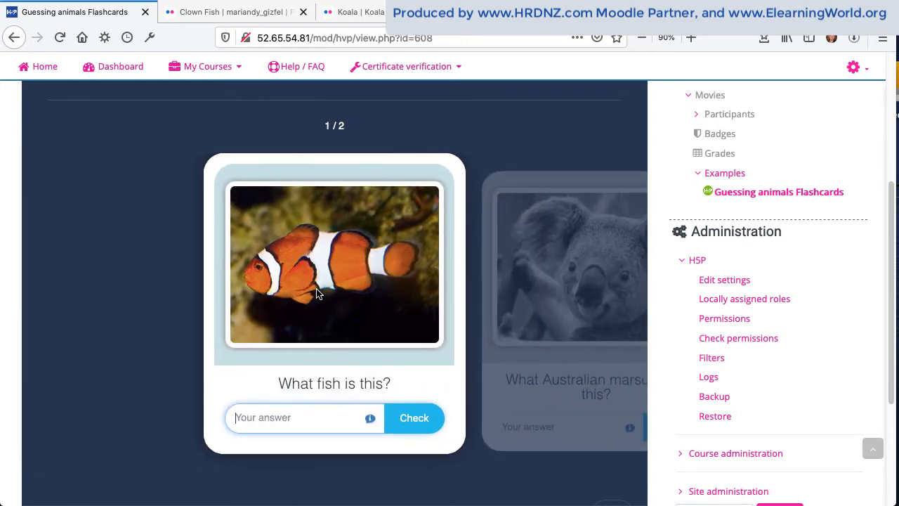
Step: Enter Edit settings and bring up the clownfish card image's copyright form
click(717, 281)
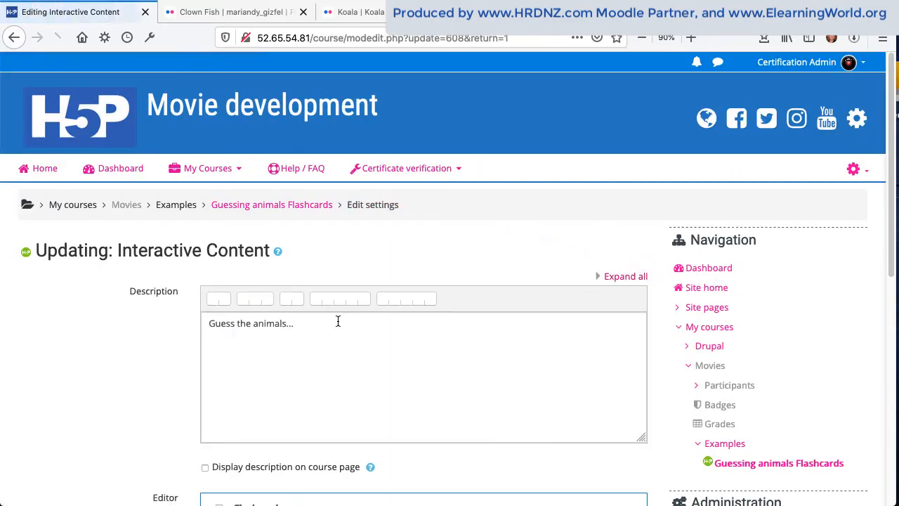
scroll(185, 355, down, 5)
scroll(185, 355, down, 5)
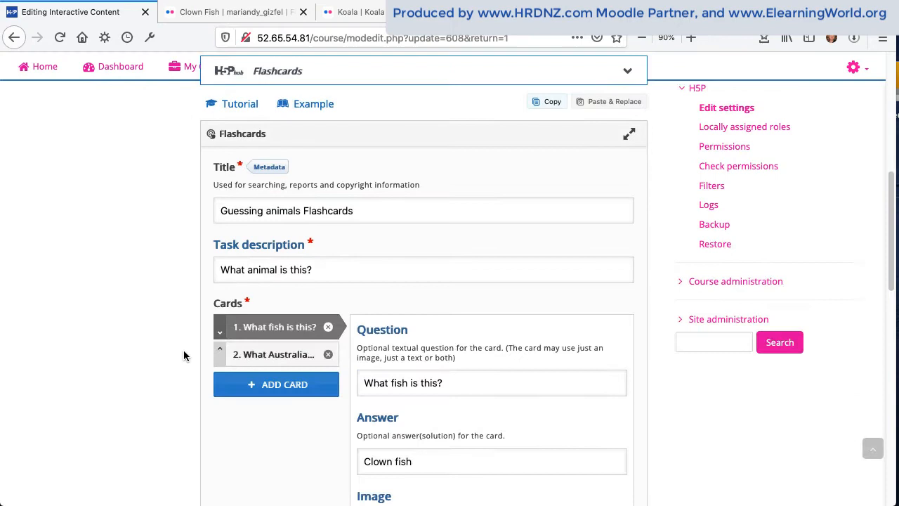
scroll(185, 356, down, 3)
scroll(185, 355, down, 3)
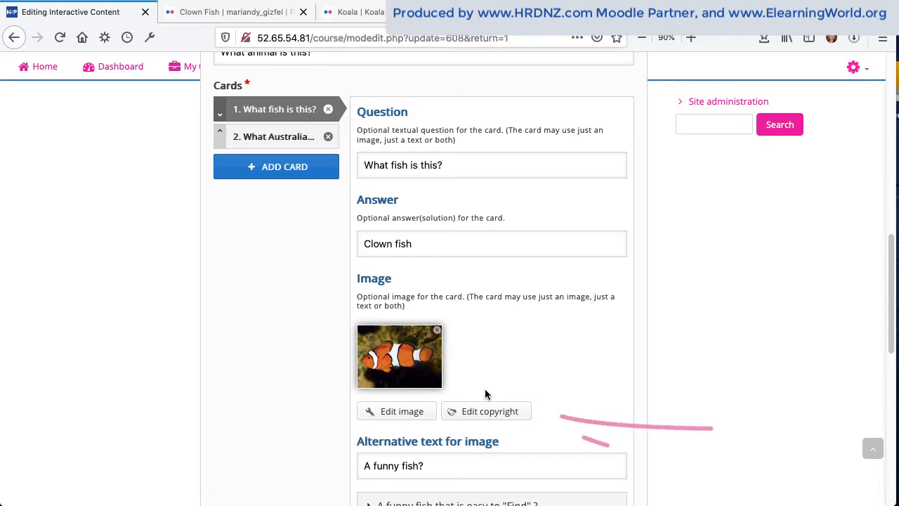
scroll(502, 408, down, 1)
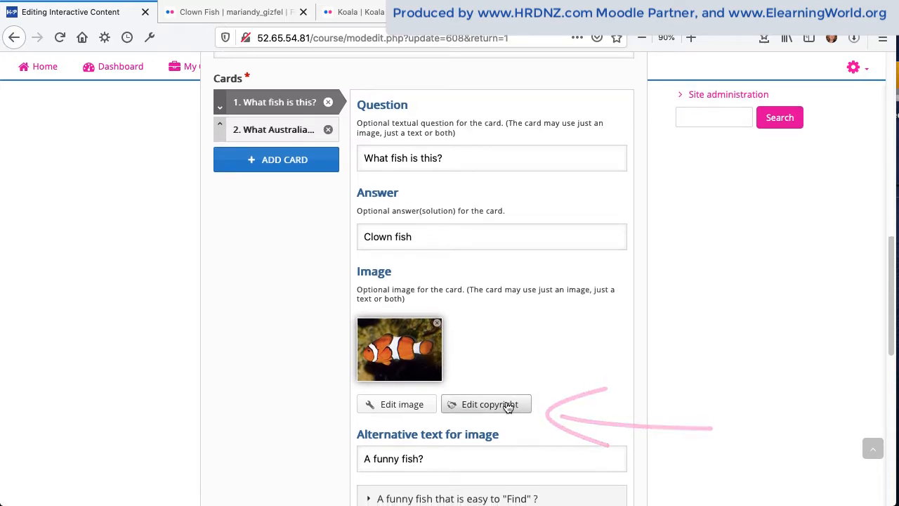
click(489, 404)
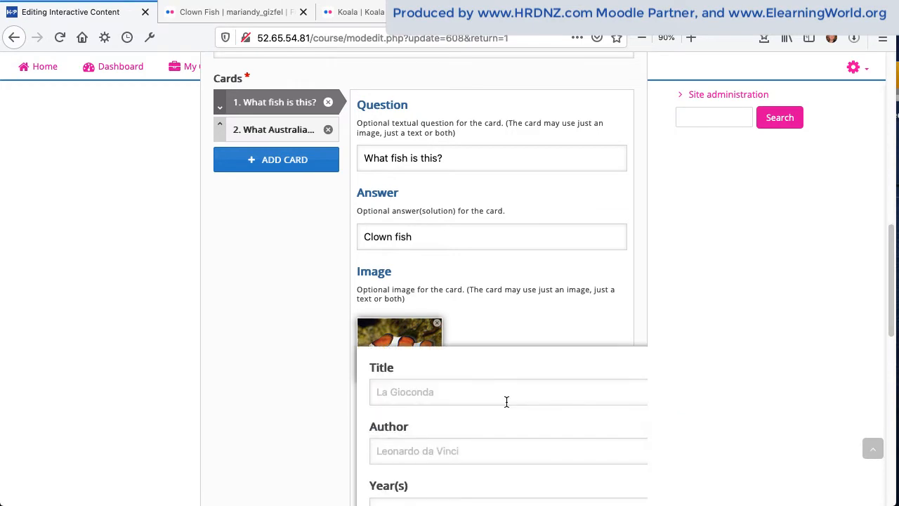
scroll(506, 401, down, 4)
scroll(505, 404, down, 2)
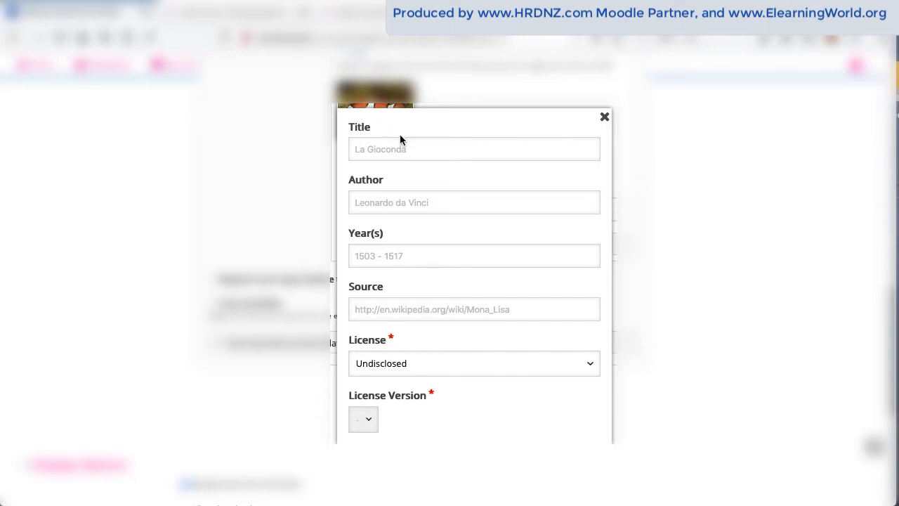
Step: On the Flickr Clown Fish page, select the photographer's username to copy it
click(247, 13)
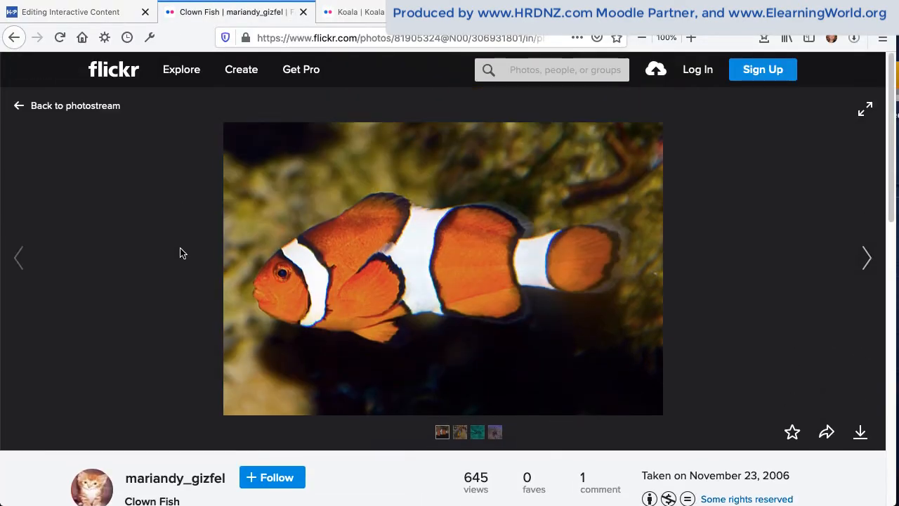
scroll(180, 252, down, 2)
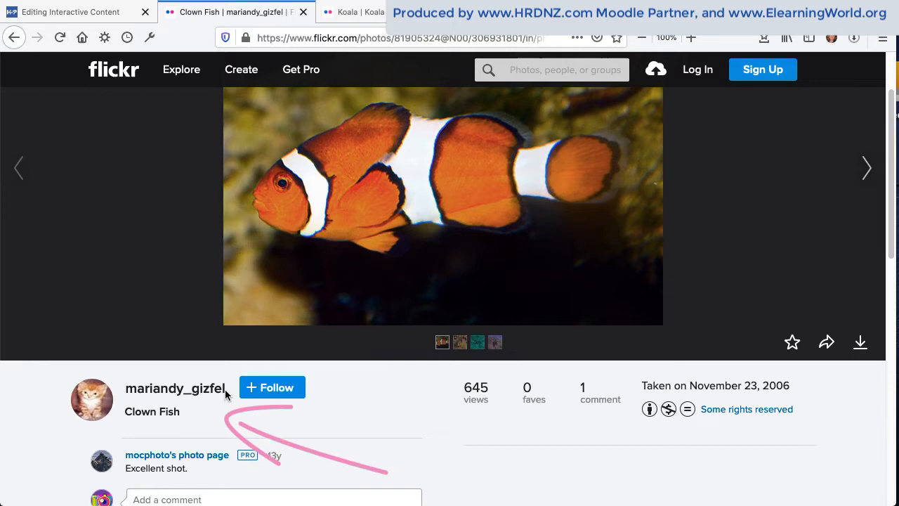
drag(224, 389, 130, 392)
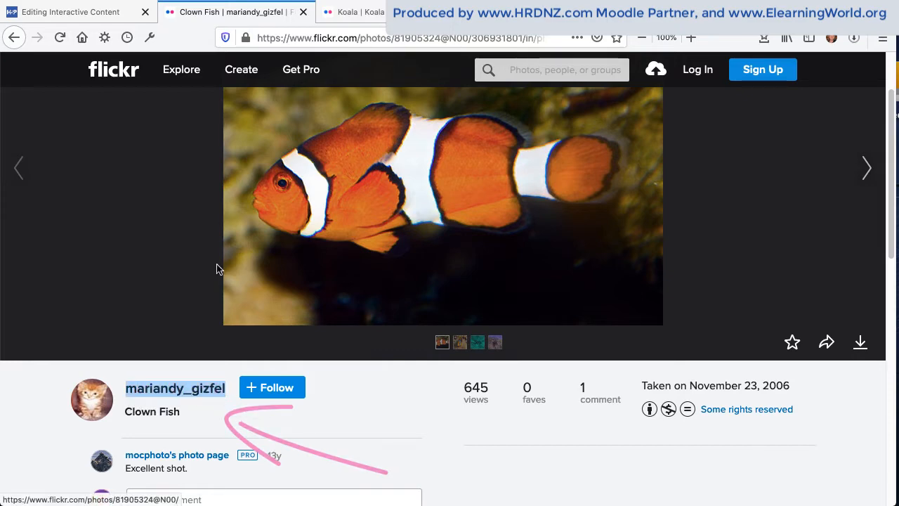
Step: Enter the photographer's name as author without underscore or lowercase initial, and title 'Clown fish'
click(115, 14)
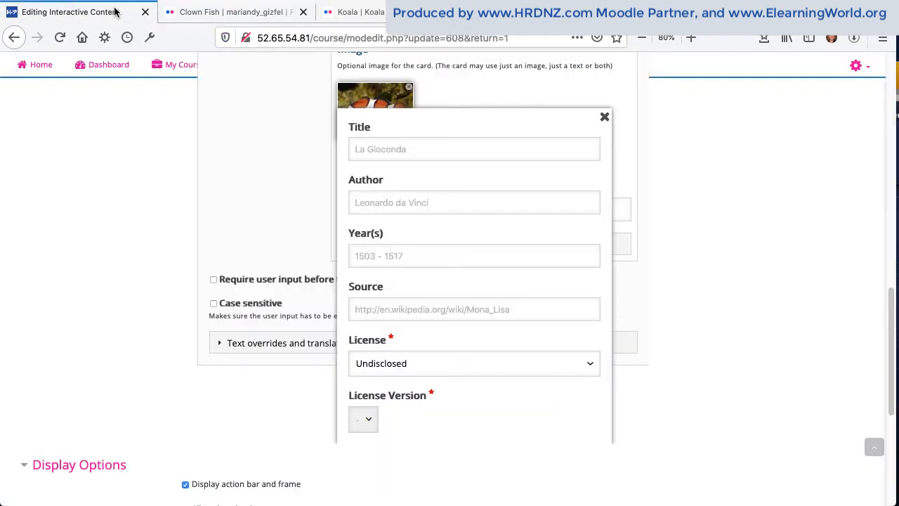
click(461, 203)
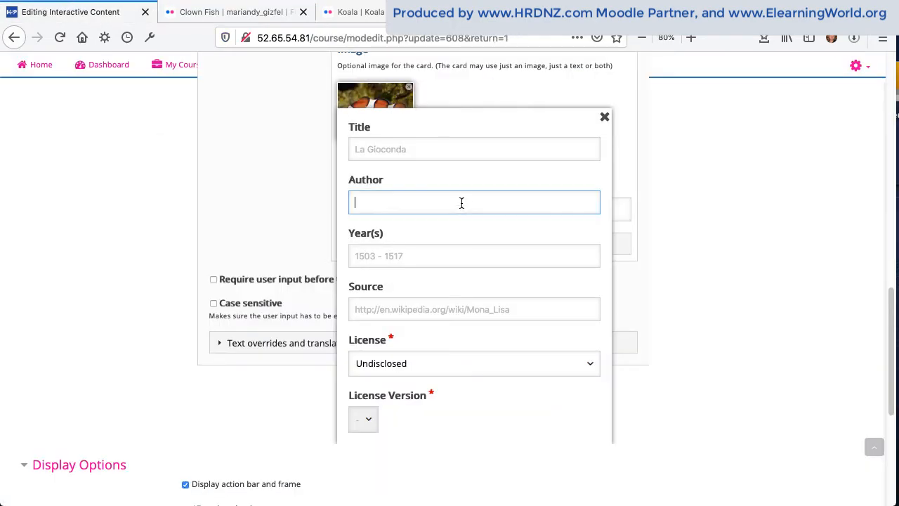
key(ctrl+v)
key(Left)
key(Left)
key(Left)
key(BackSpace)
key(BackSpace)
text(G)
key(BackSpace)
text(M)
click(461, 151)
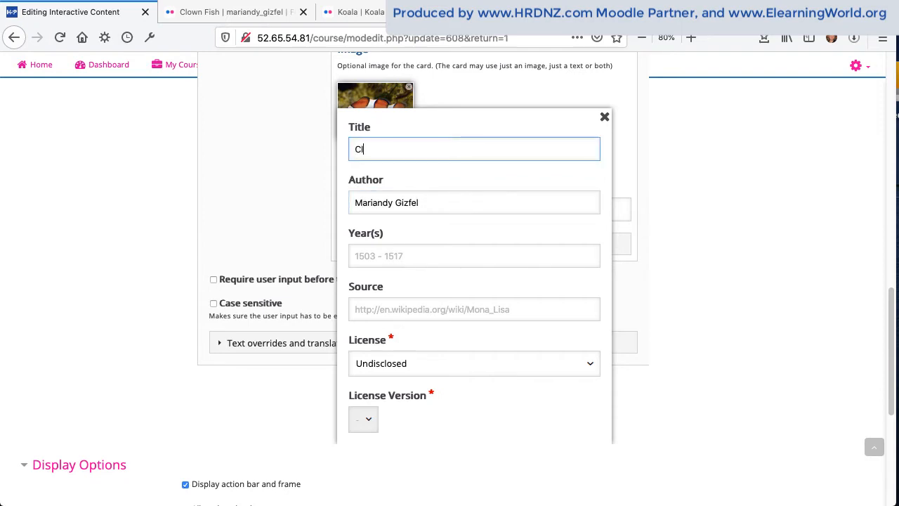
text(own fish)
click(468, 255)
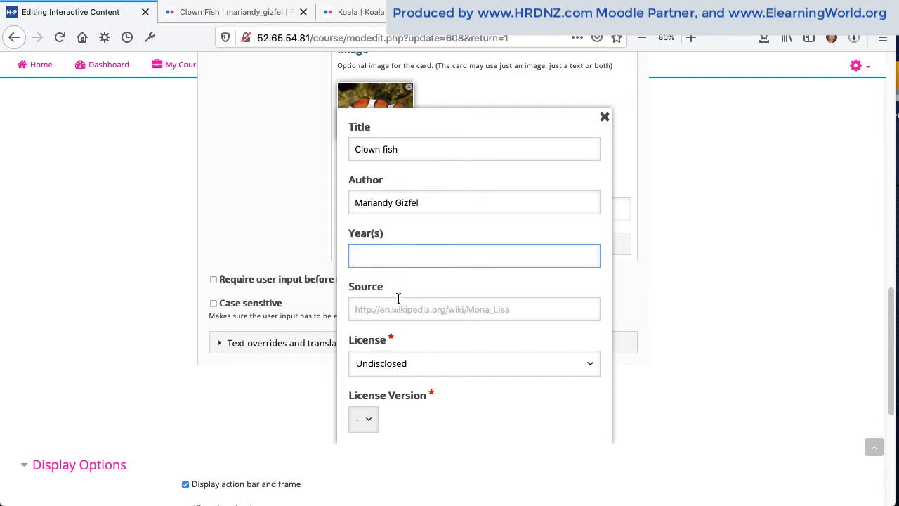
Step: Select the Flickr photo page's web address to copy it
click(276, 19)
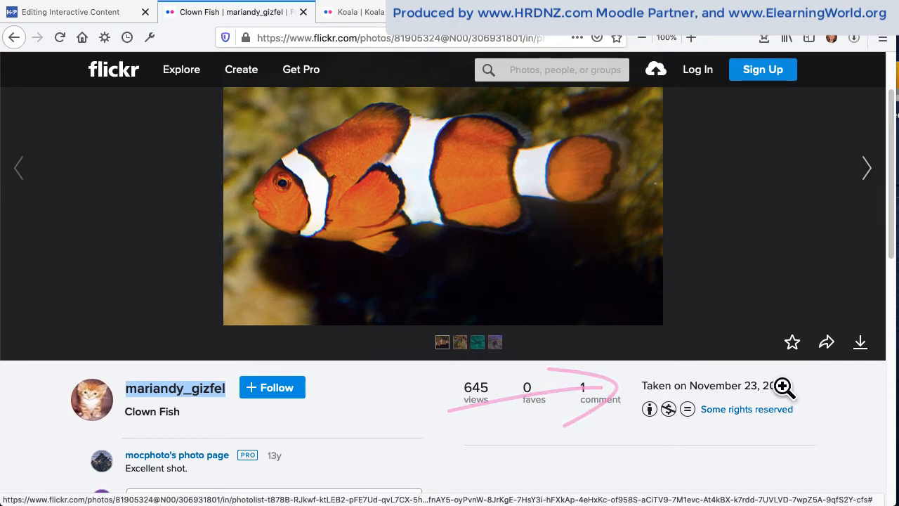
click(364, 38)
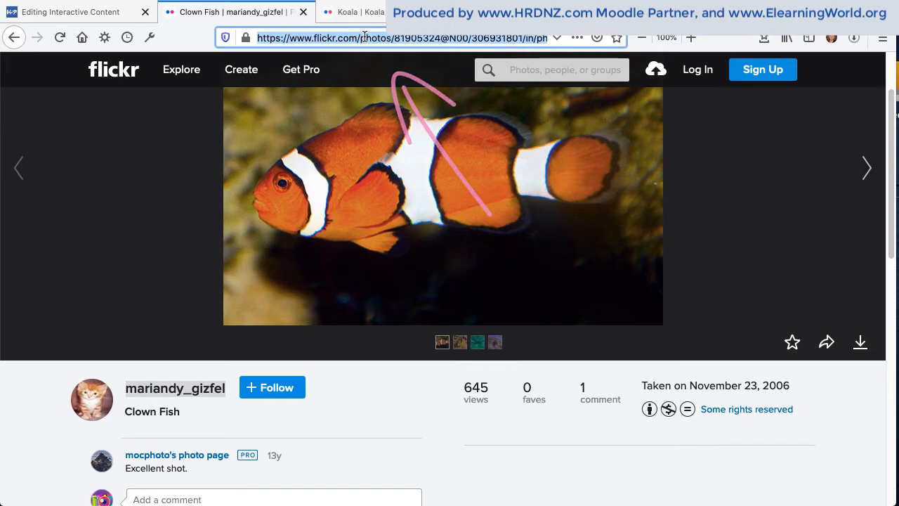
Step: Fill the image's source with the Flickr photo URL, then head back to Flickr for the licence
click(87, 17)
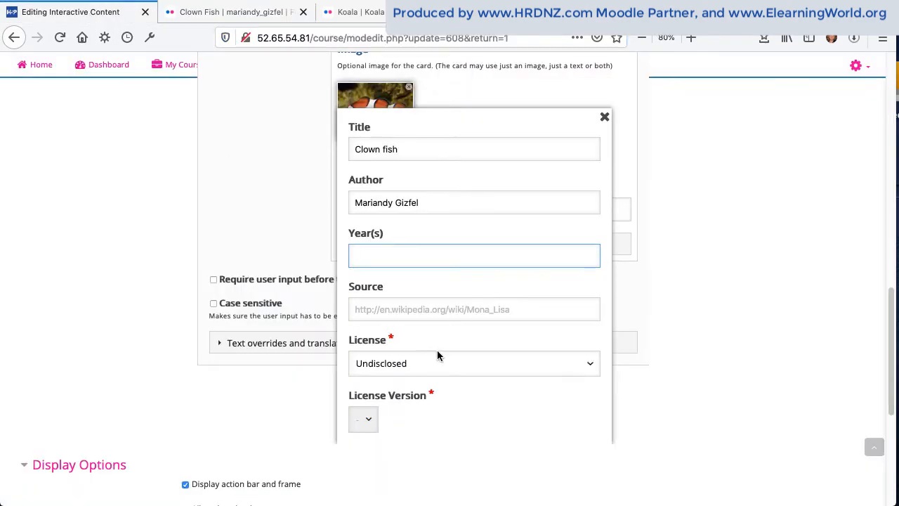
text(20)
text(06)
click(425, 309)
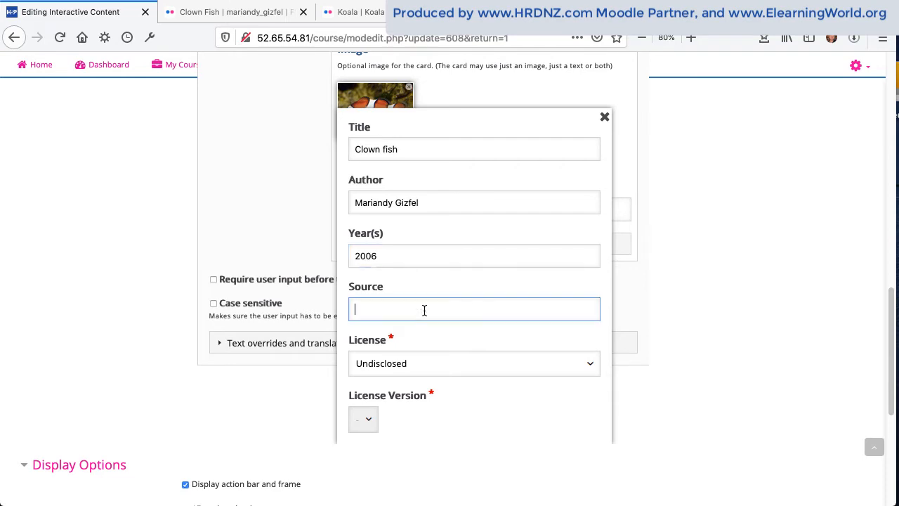
key(ctrl+v)
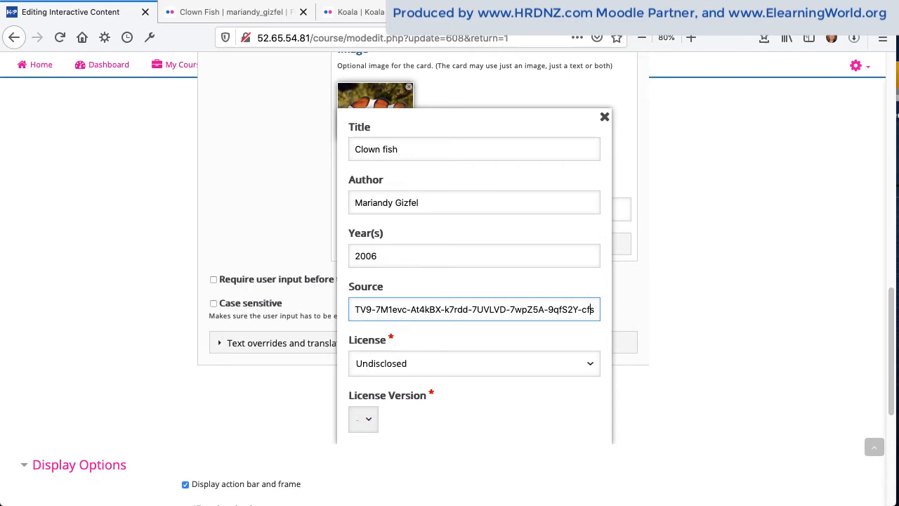
key(Home)
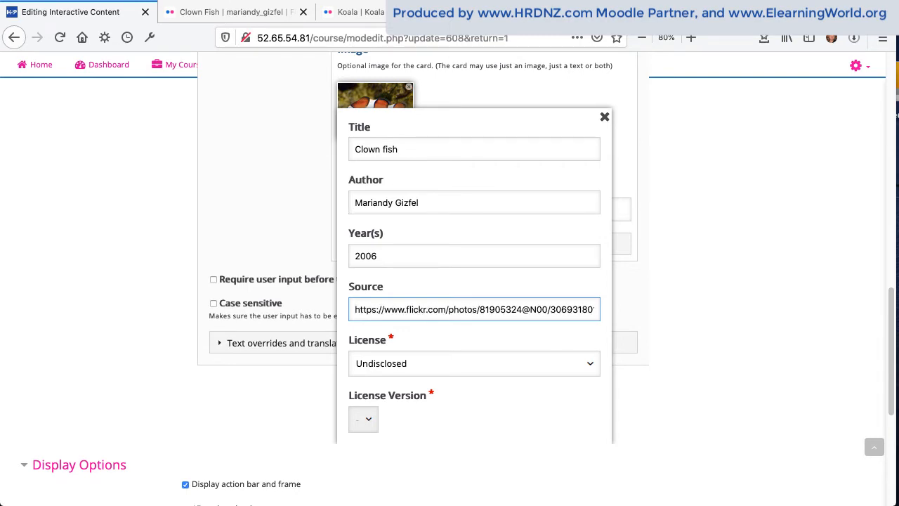
click(245, 12)
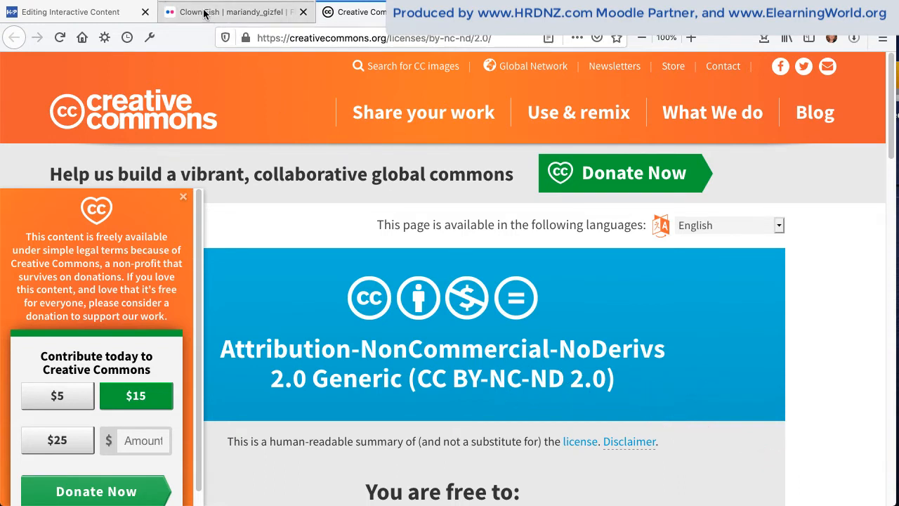
Step: Set the image licence to Attribution-NonCommercial (CC BY-NC), correcting the version to 2.0 Generic
click(117, 14)
click(591, 364)
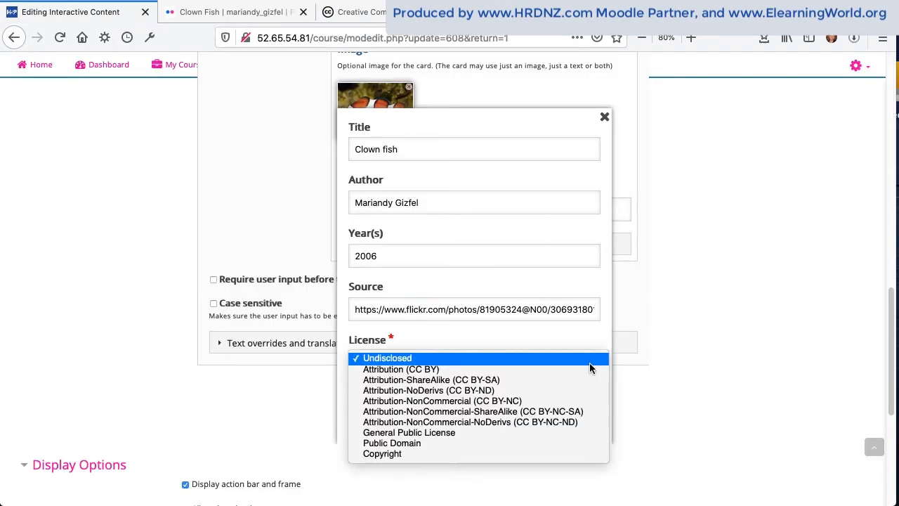
click(589, 365)
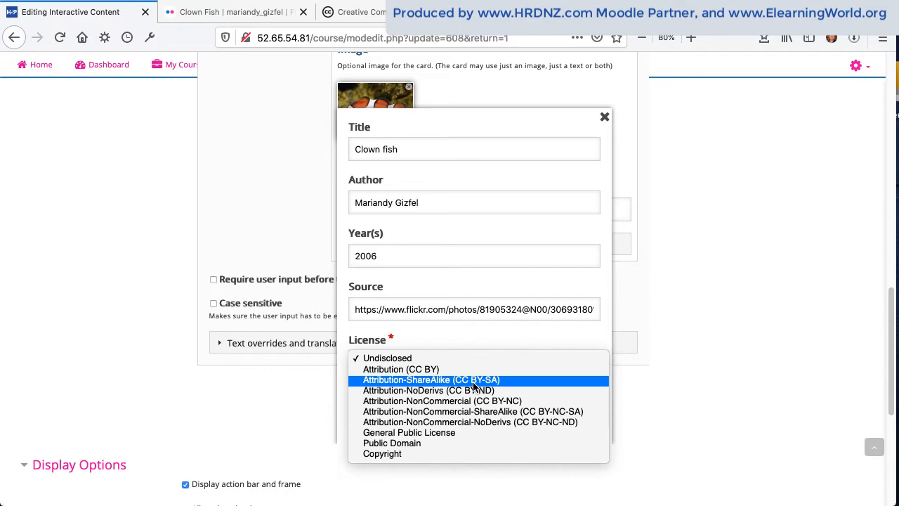
click(528, 402)
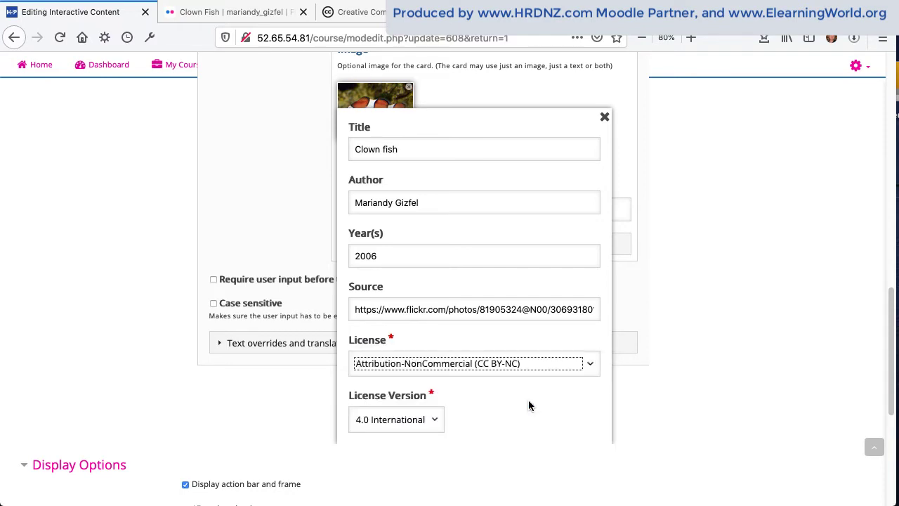
click(437, 422)
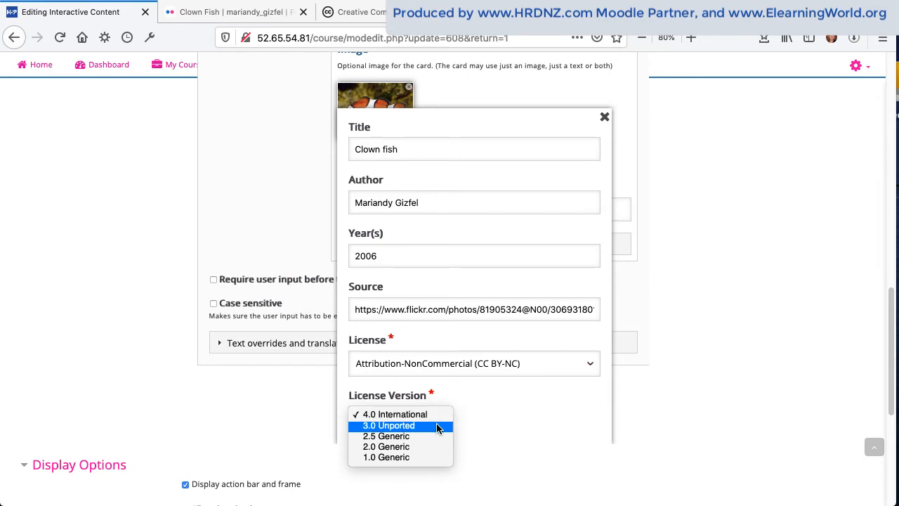
click(435, 436)
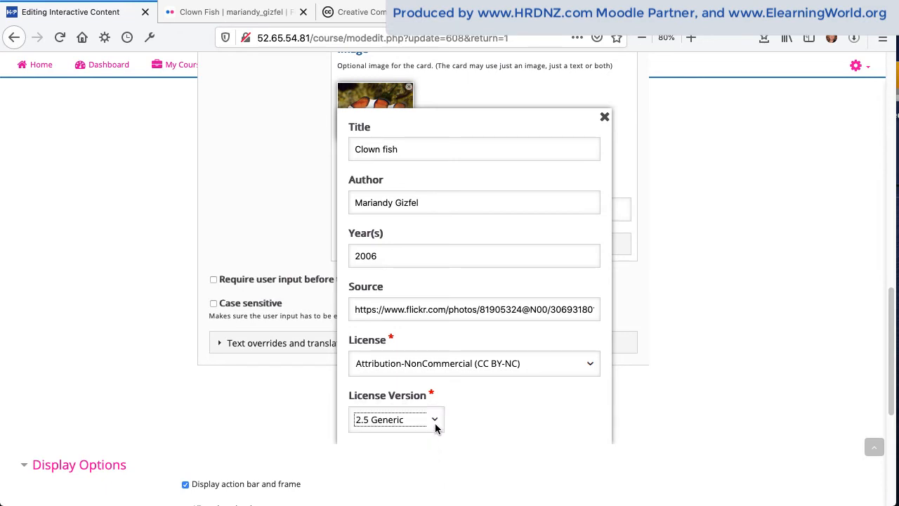
click(435, 423)
click(435, 423)
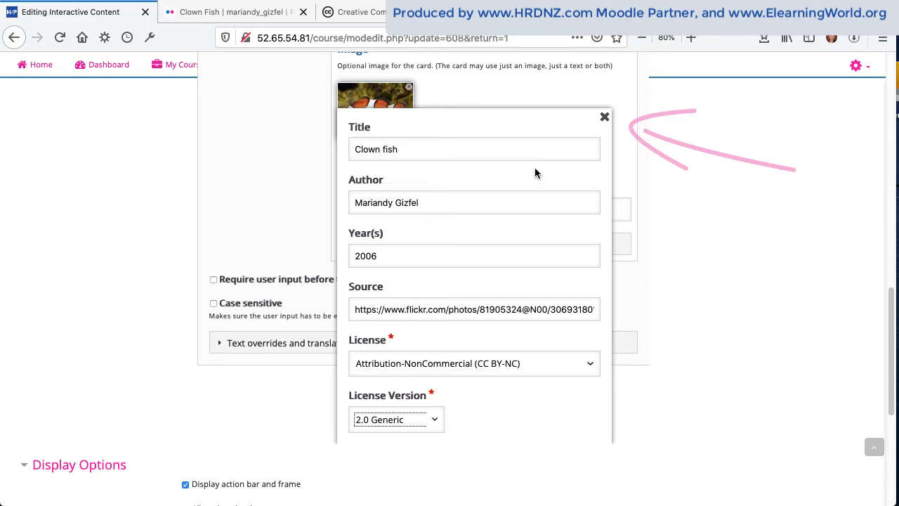
Step: Close the copyright form, Save and display the activity, and flip to the koala card
click(603, 120)
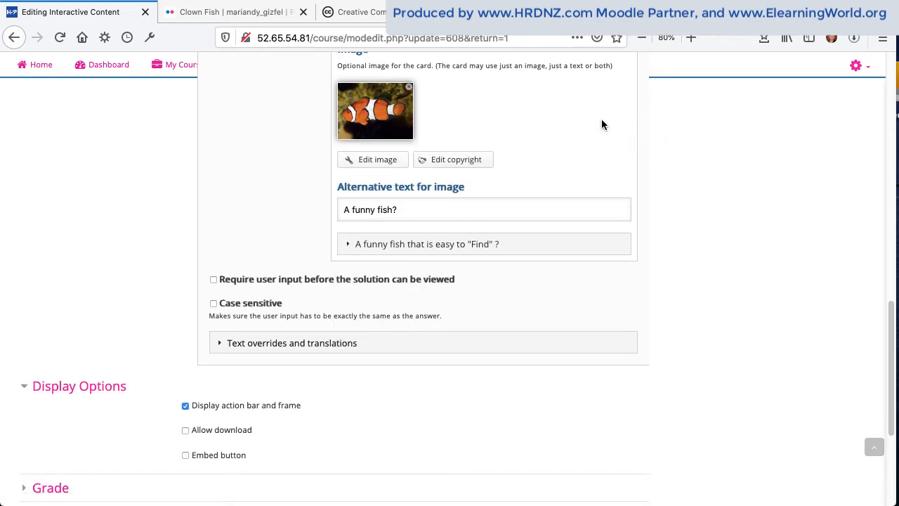
scroll(443, 394, down, 3)
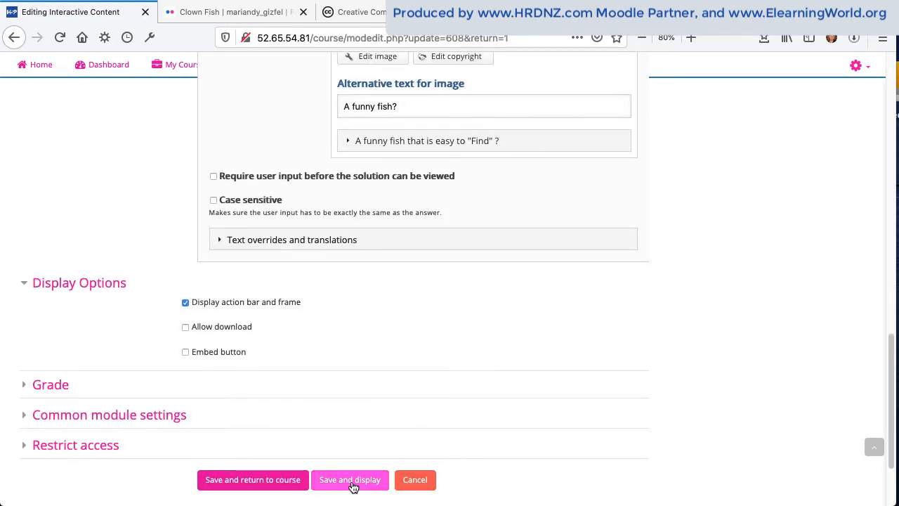
click(354, 486)
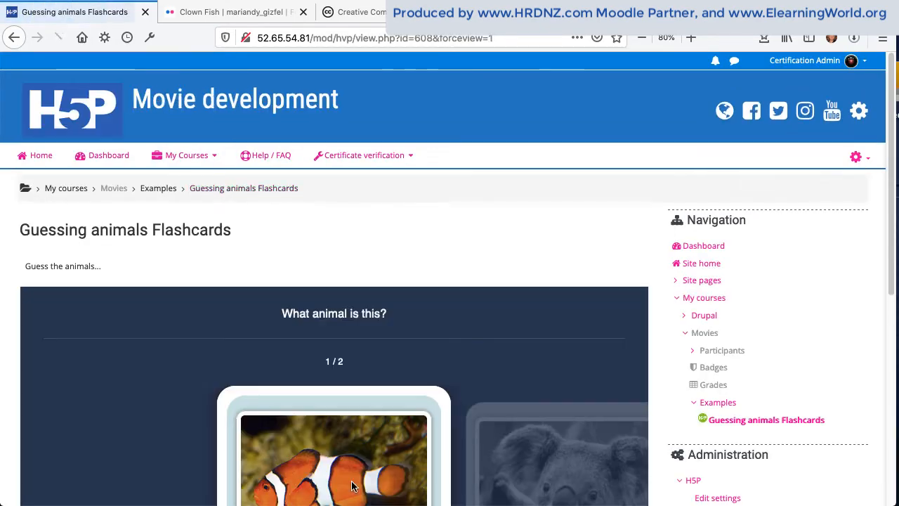
scroll(364, 457, down, 5)
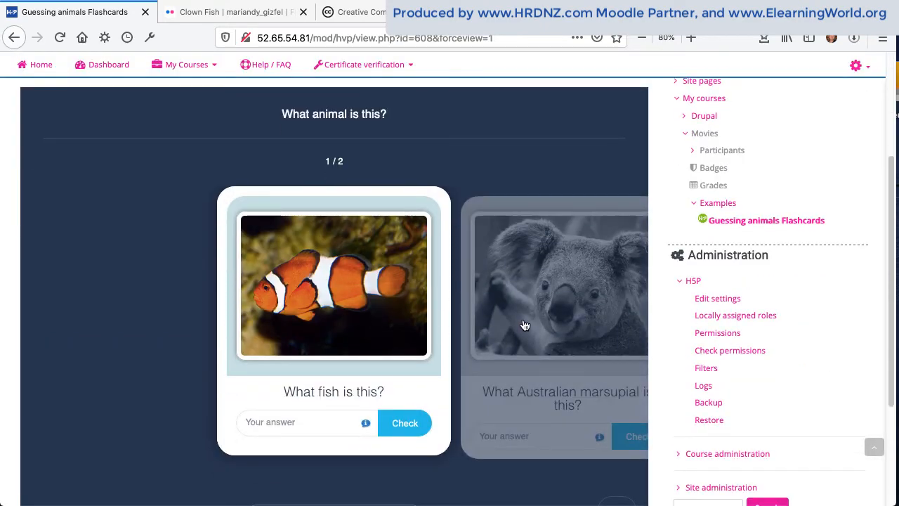
click(525, 325)
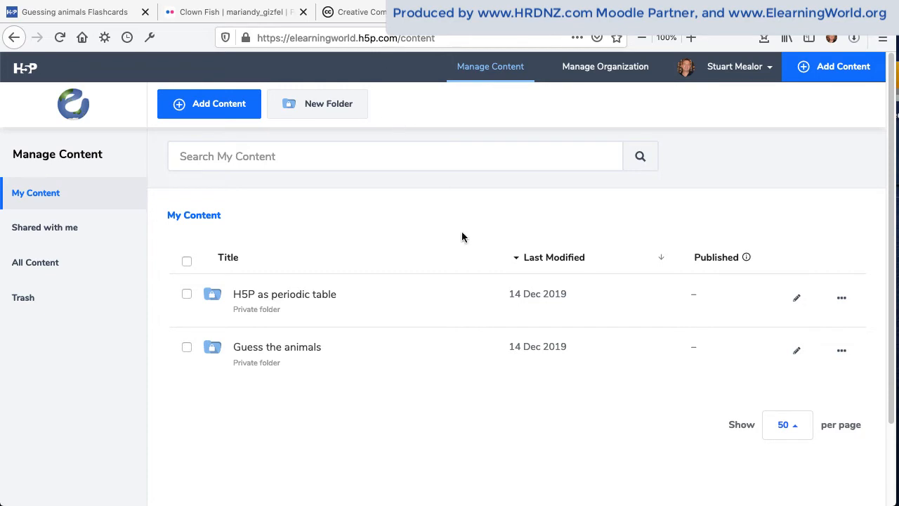
Step: Open Guess the animals Quiz from its folder and enter its Edit view
click(313, 348)
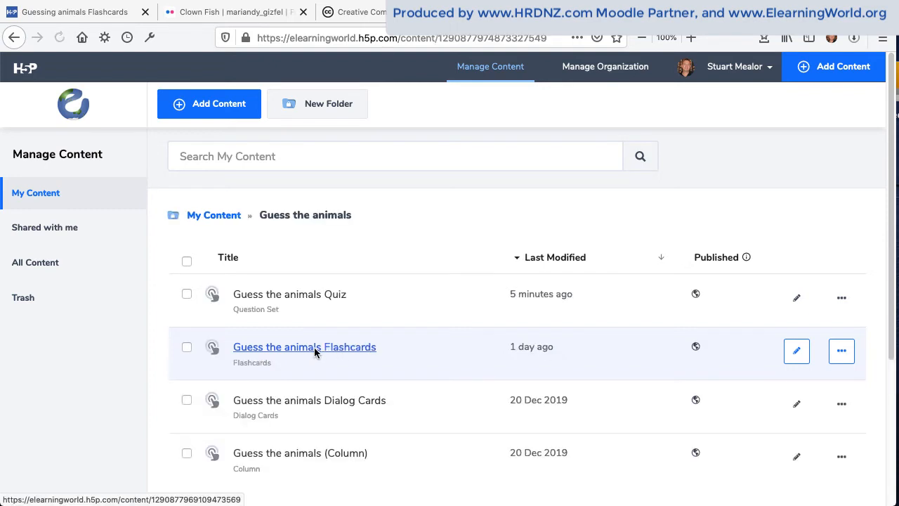
click(316, 296)
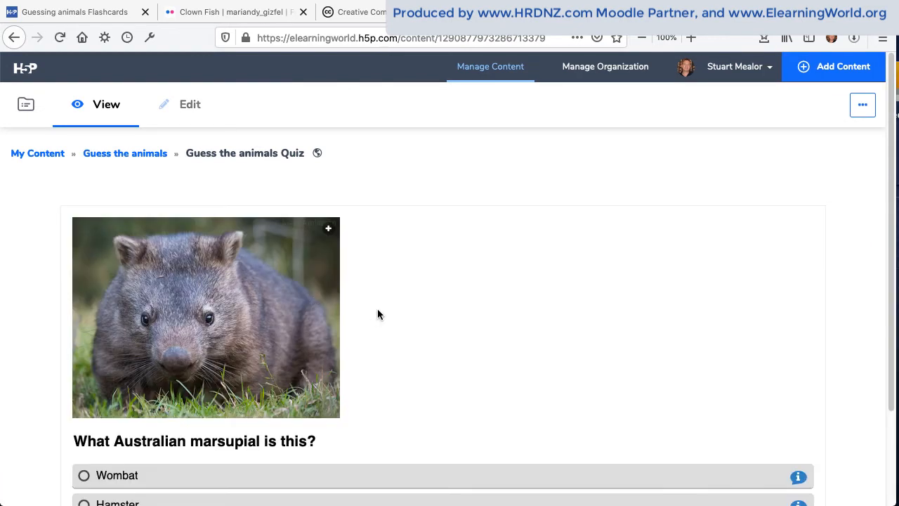
scroll(377, 313, down, 2)
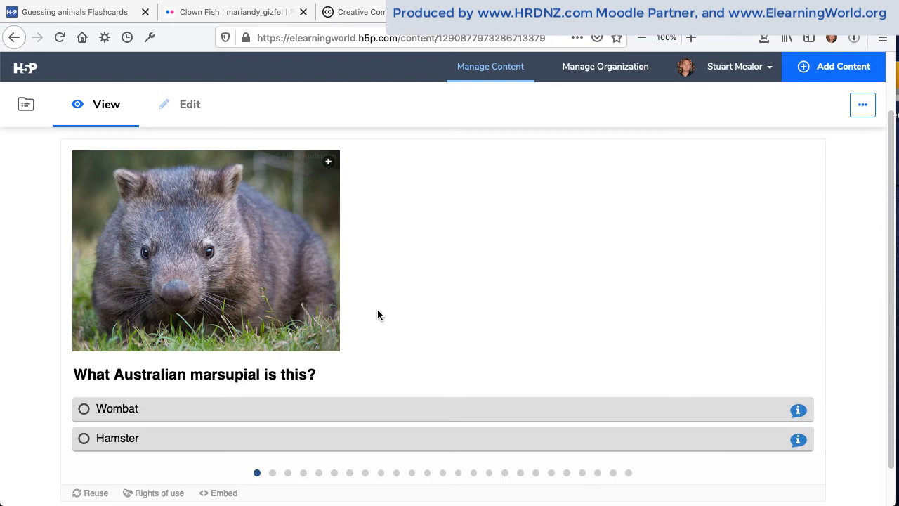
scroll(377, 315, up, 2)
click(189, 106)
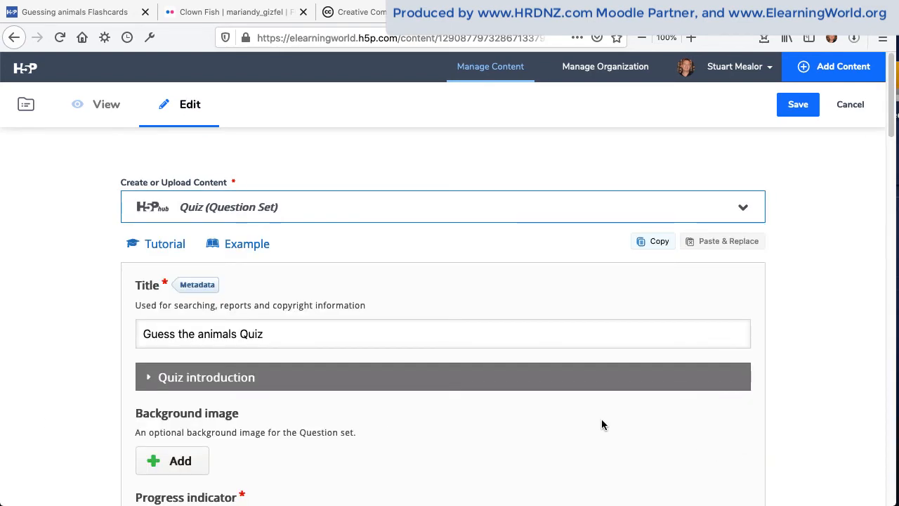
scroll(602, 418, down, 3)
scroll(601, 418, down, 3)
scroll(602, 419, down, 3)
scroll(602, 419, down, 2)
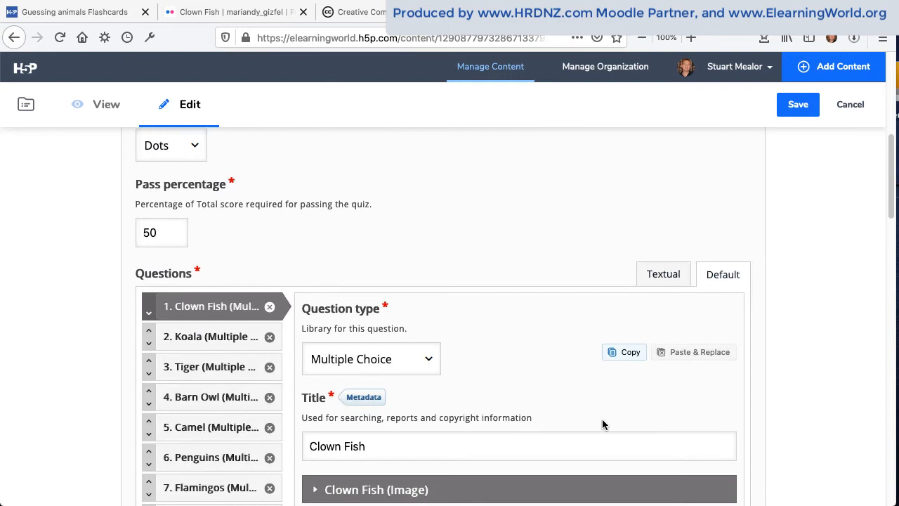
scroll(602, 424, down, 3)
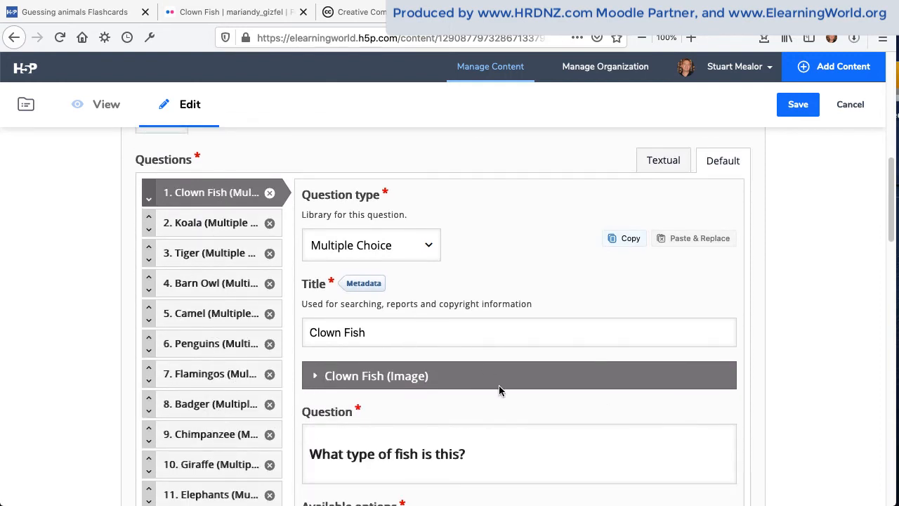
scroll(500, 407, down, 3)
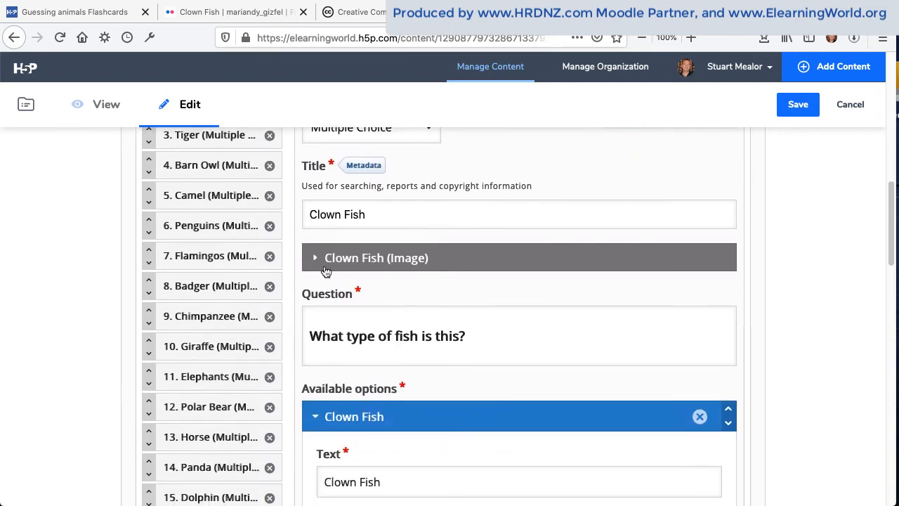
Step: Expand the Clown Fish (Image) question to reveal its image settings
click(314, 258)
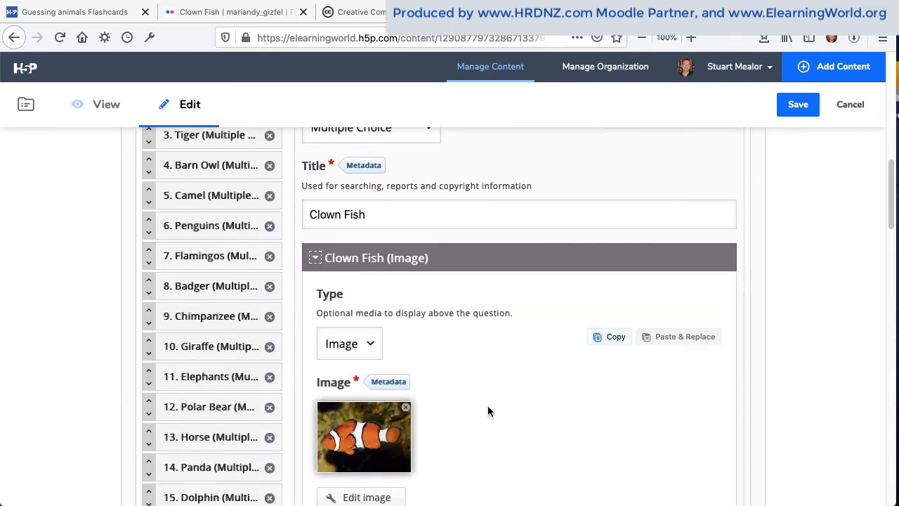
scroll(542, 420, down, 3)
scroll(542, 420, down, 2)
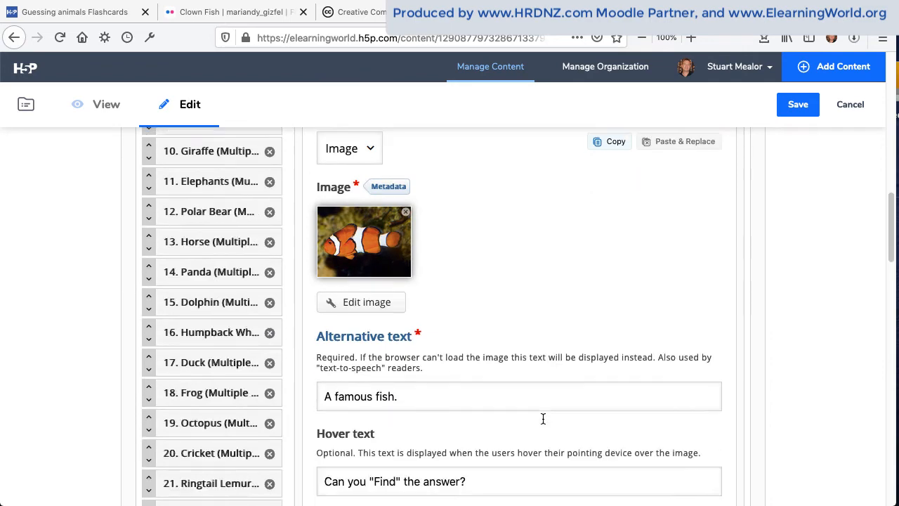
scroll(542, 420, down, 2)
scroll(542, 423, down, 1)
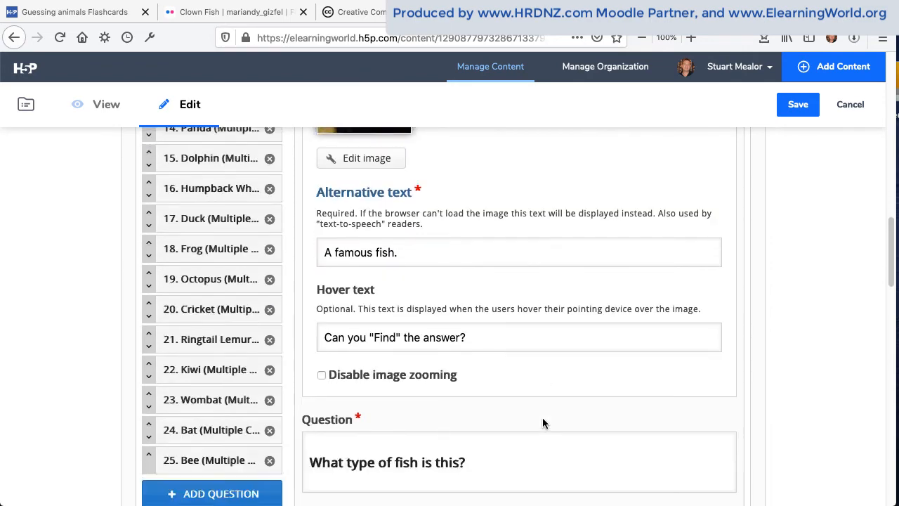
scroll(542, 423, down, 2)
scroll(542, 423, down, 3)
scroll(542, 423, down, 2)
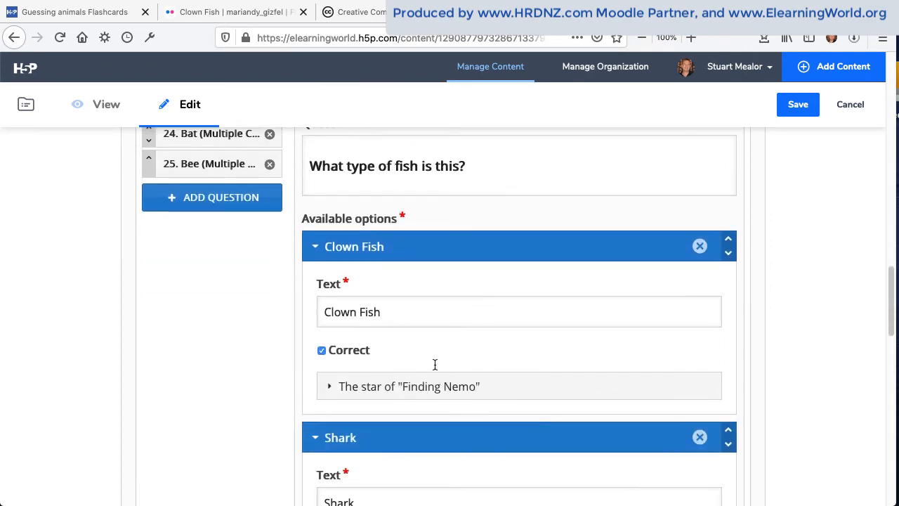
scroll(520, 367, down, 2)
scroll(433, 367, down, 1)
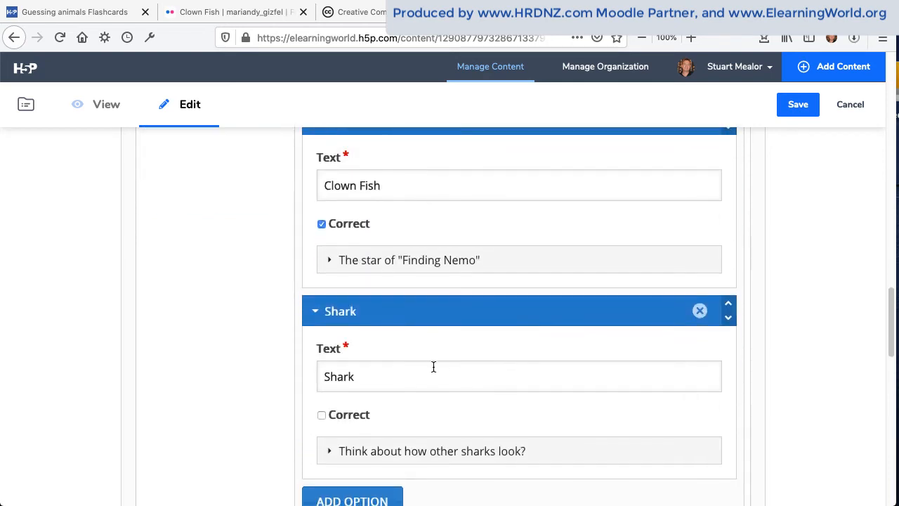
scroll(512, 377, up, 1)
scroll(512, 377, up, 4)
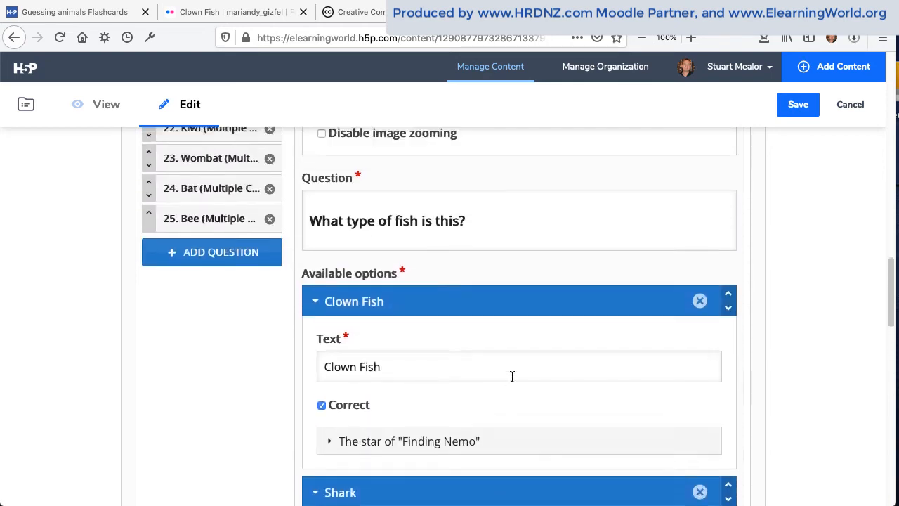
scroll(512, 377, up, 2)
scroll(512, 380, up, 3)
scroll(512, 381, up, 3)
scroll(512, 380, up, 2)
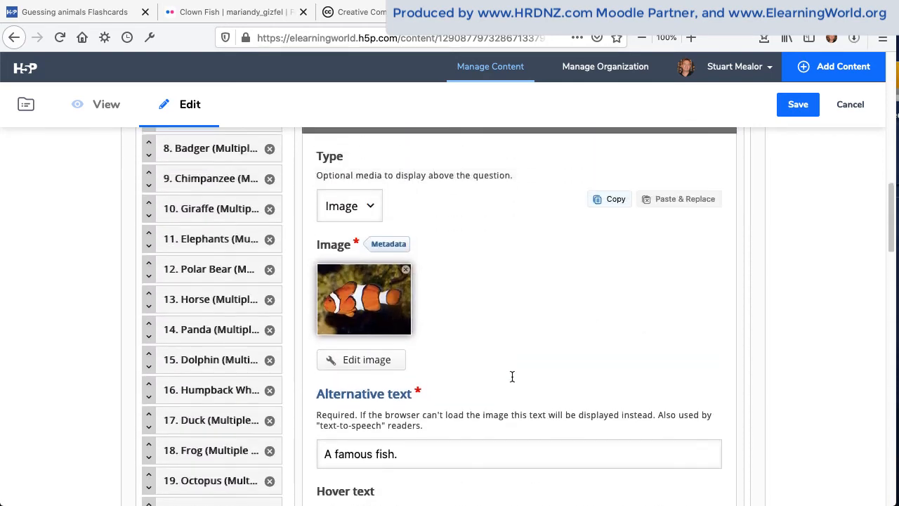
scroll(512, 380, up, 1)
scroll(512, 380, up, 2)
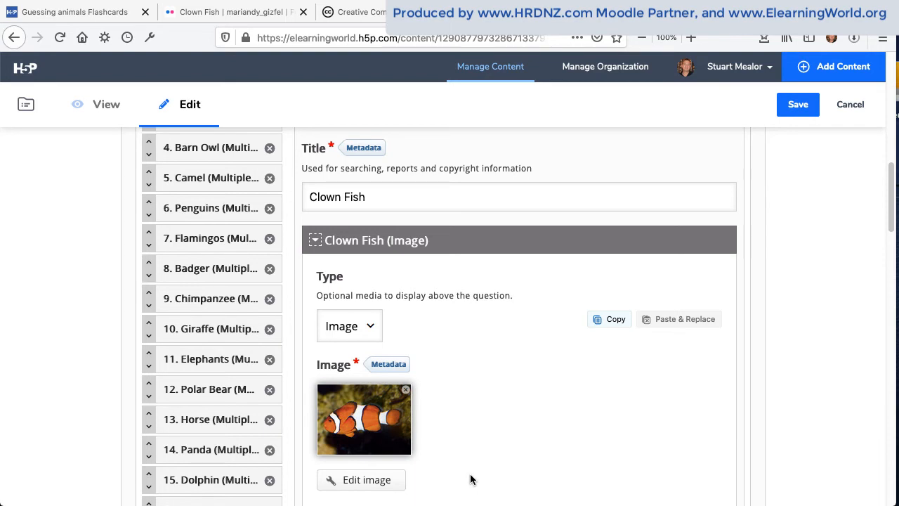
Step: In the image metadata keep the CC BY-NC-ND licence and set its version to 2.0 Generic
click(388, 364)
scroll(398, 363, down, 4)
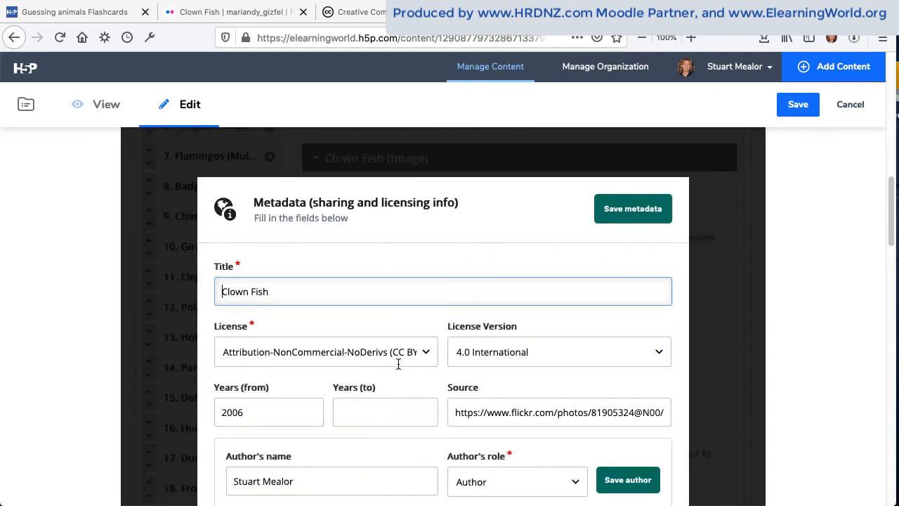
scroll(397, 363, down, 1)
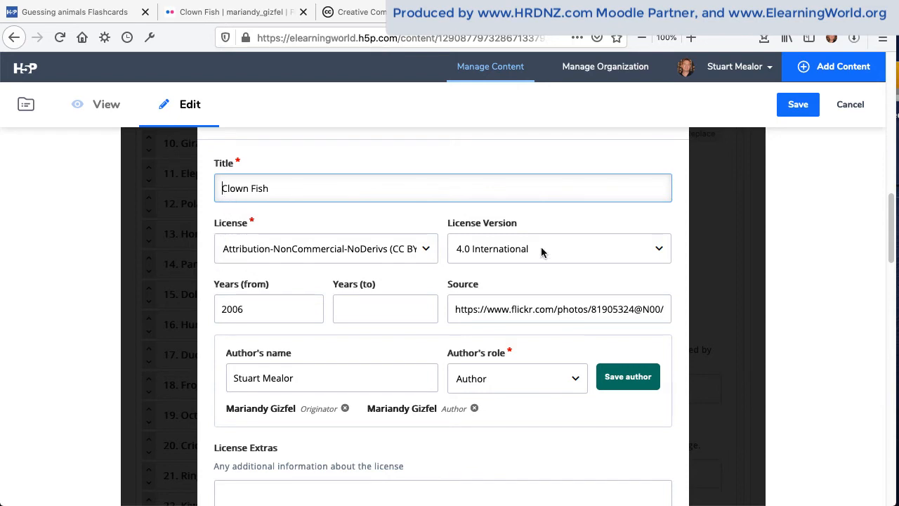
click(426, 250)
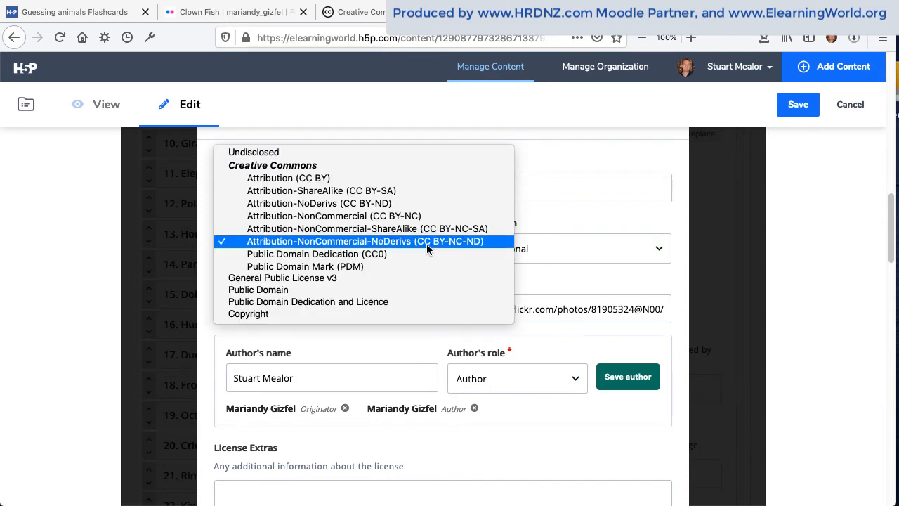
click(426, 241)
click(659, 251)
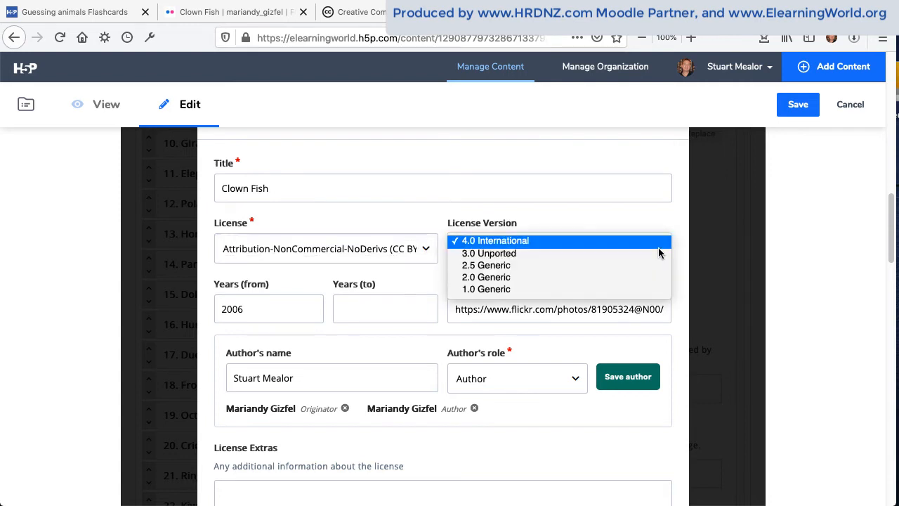
click(611, 278)
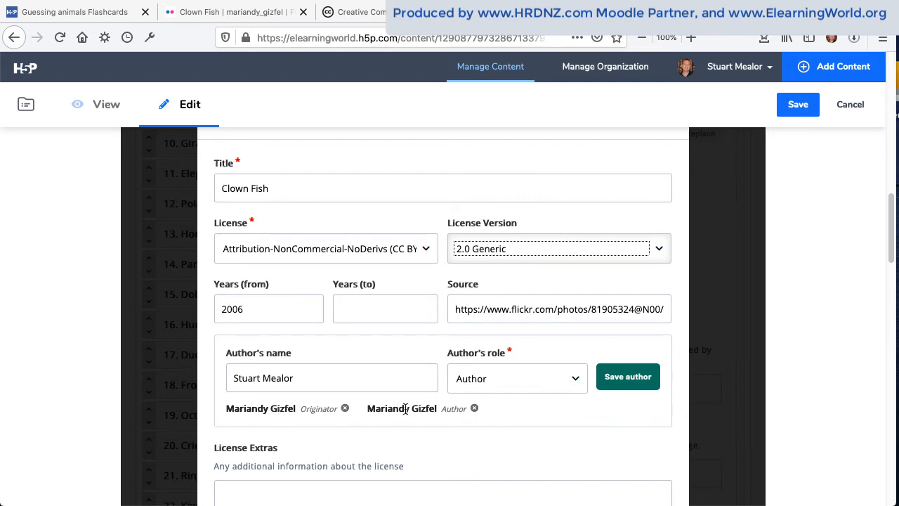
scroll(563, 420, down, 1)
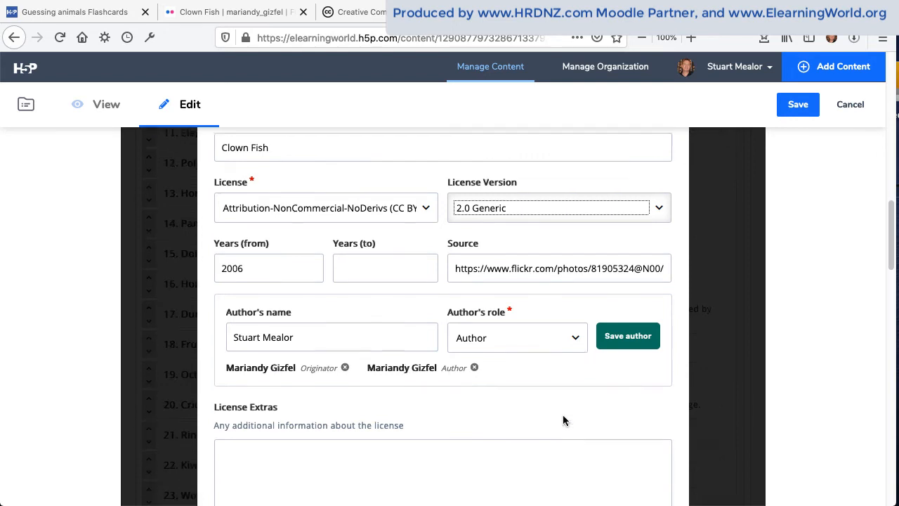
scroll(563, 420, down, 2)
scroll(564, 415, down, 3)
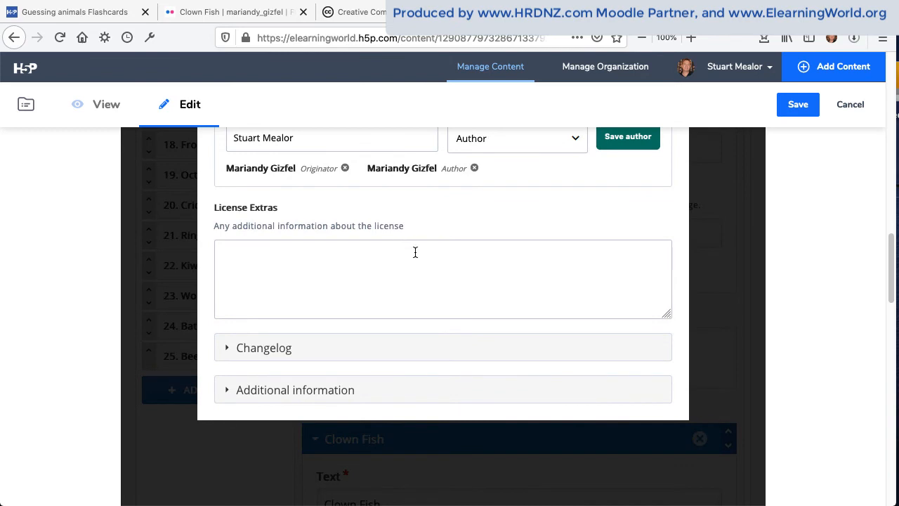
Step: Write a licence note in License Extras and start a new changelog entry
click(421, 255)
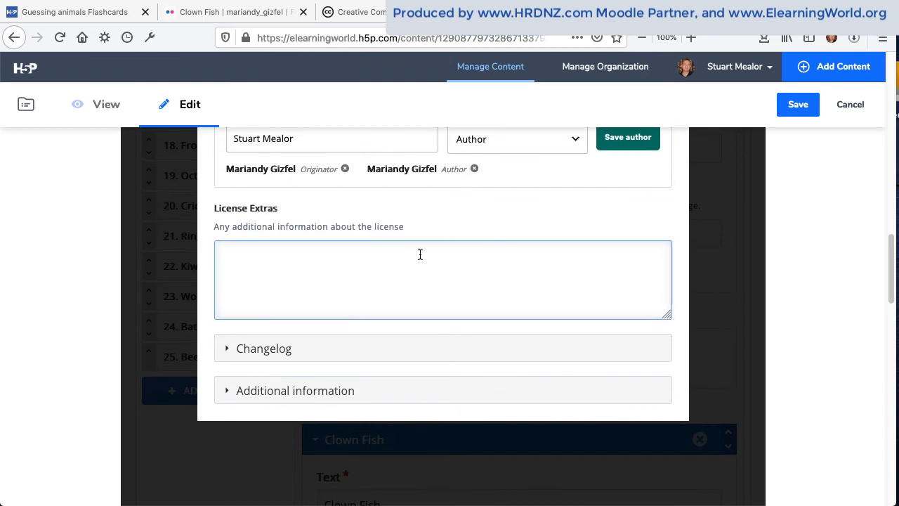
text(This im)
text(age wa)
text(s used for...)
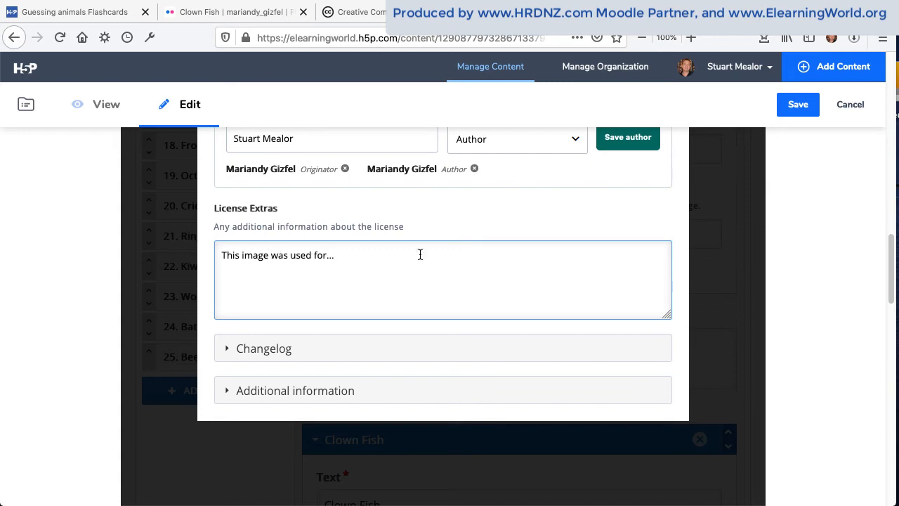
click(227, 351)
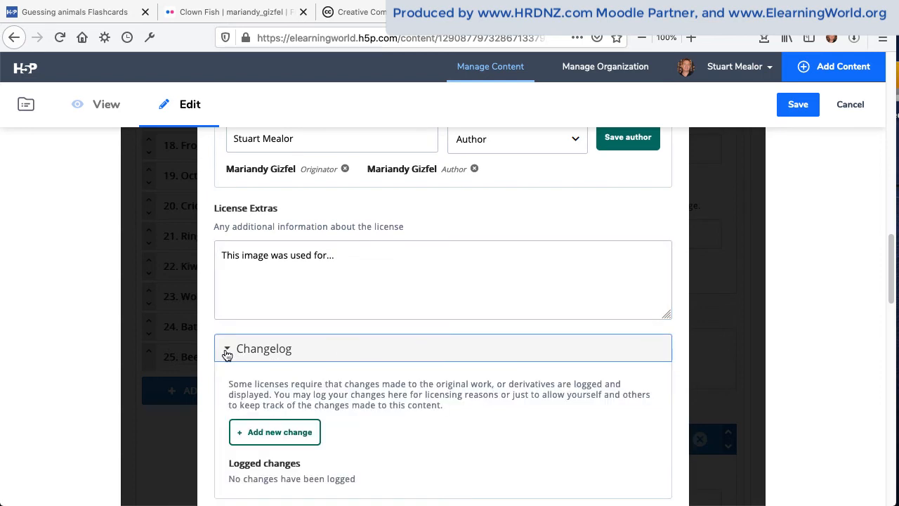
scroll(421, 361, down, 3)
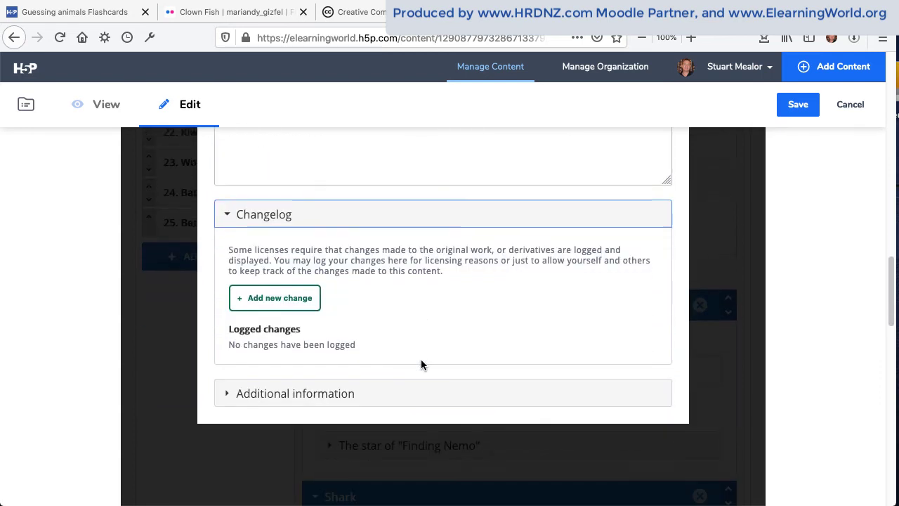
click(276, 299)
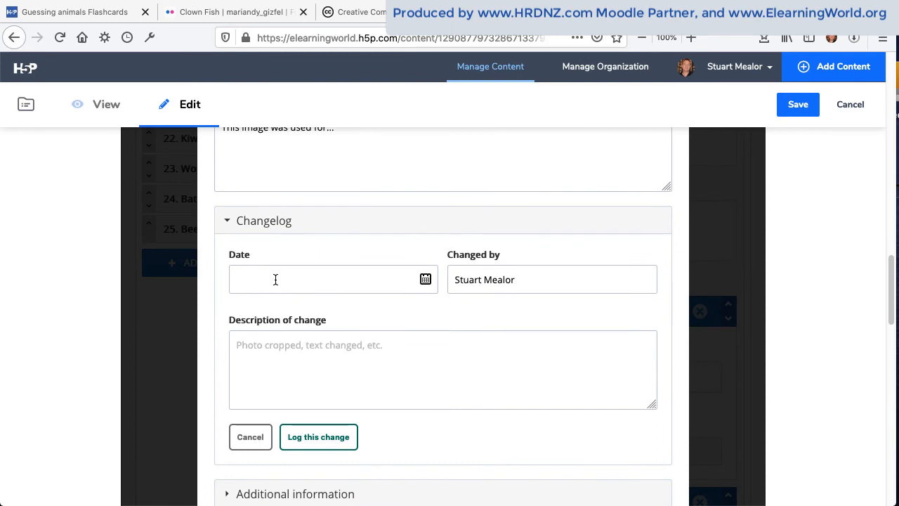
Step: Log the change 'Cropped the original image' dated 18-02-20
click(426, 280)
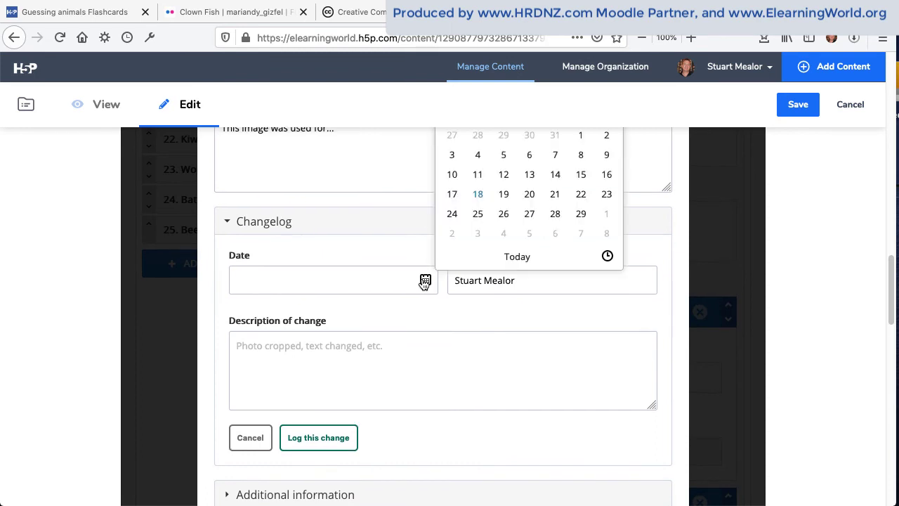
click(478, 193)
click(372, 349)
text(cro)
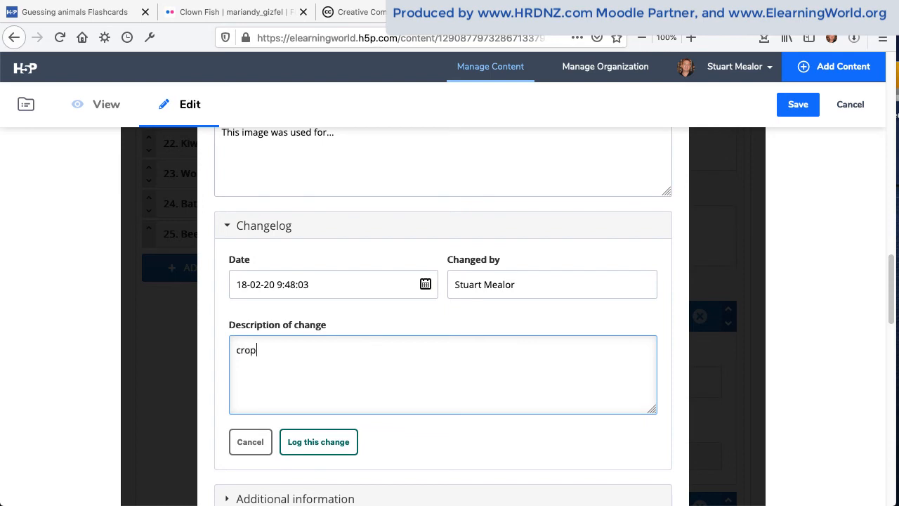
text(ped the origin)
text(al image)
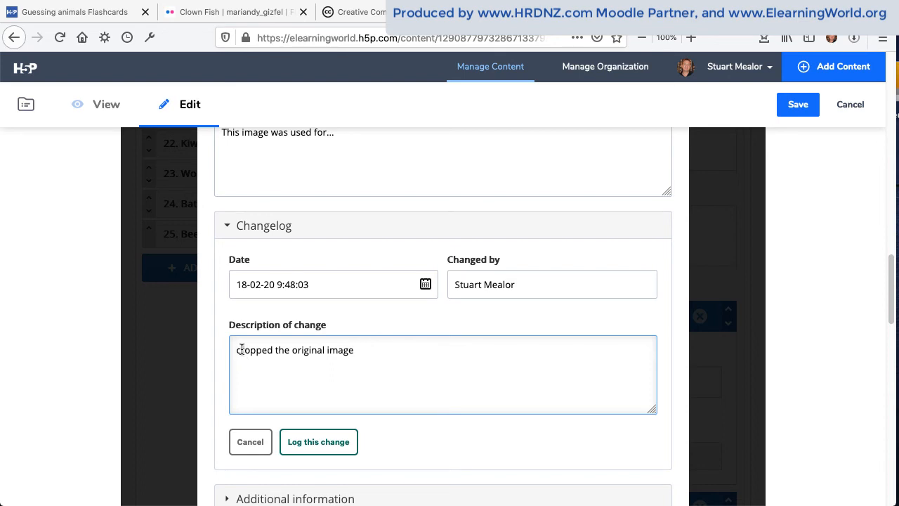
key(BackSpace)
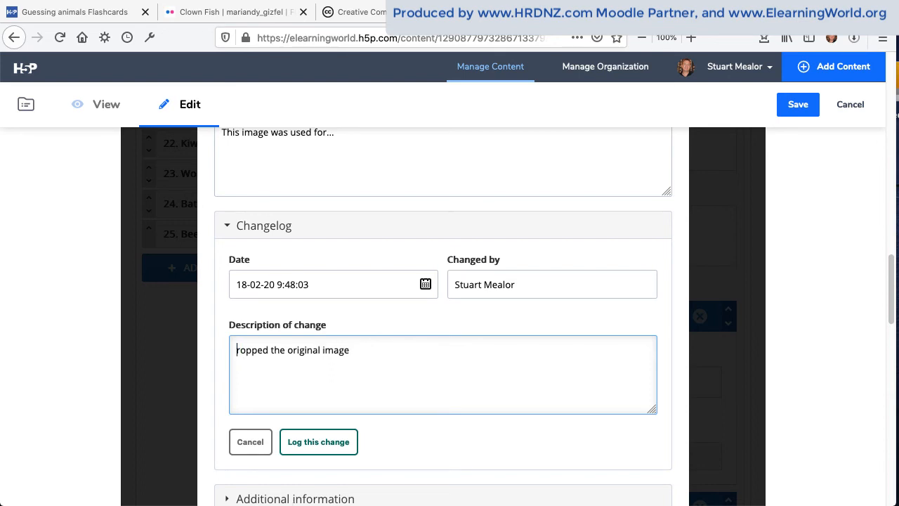
text(C)
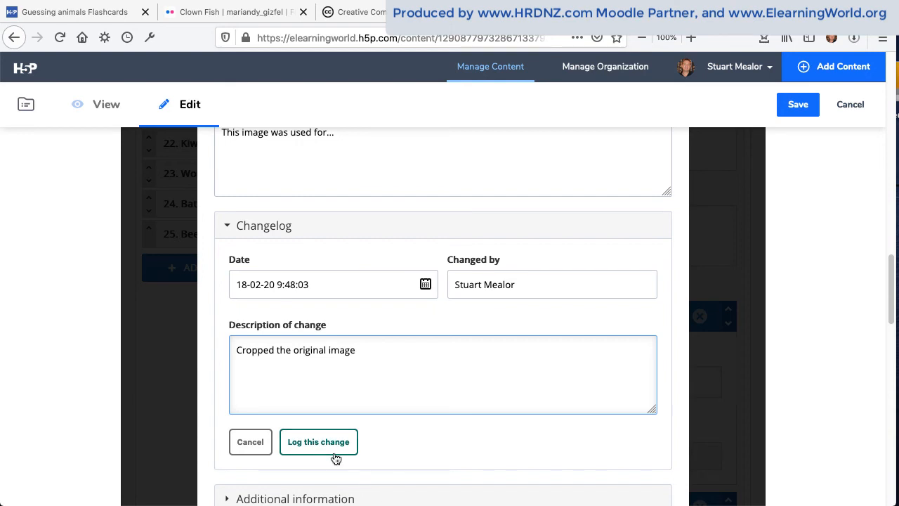
click(320, 447)
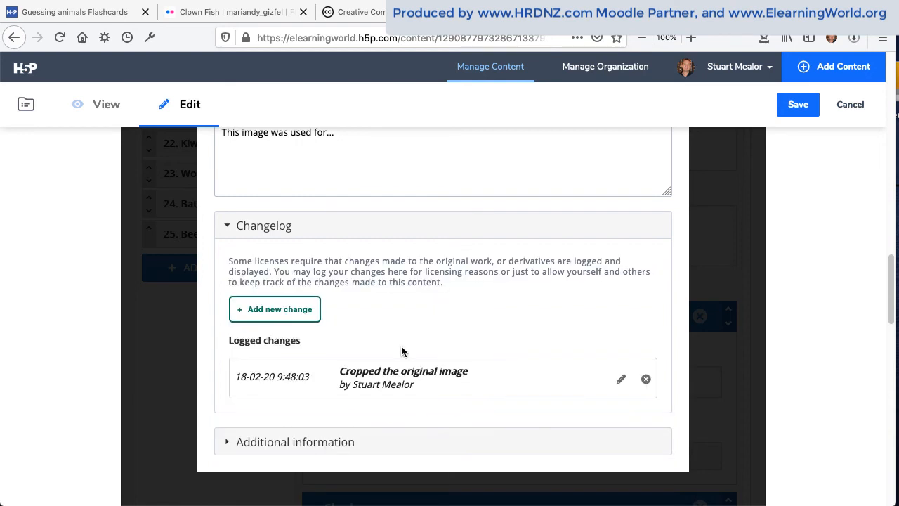
scroll(420, 362, down, 3)
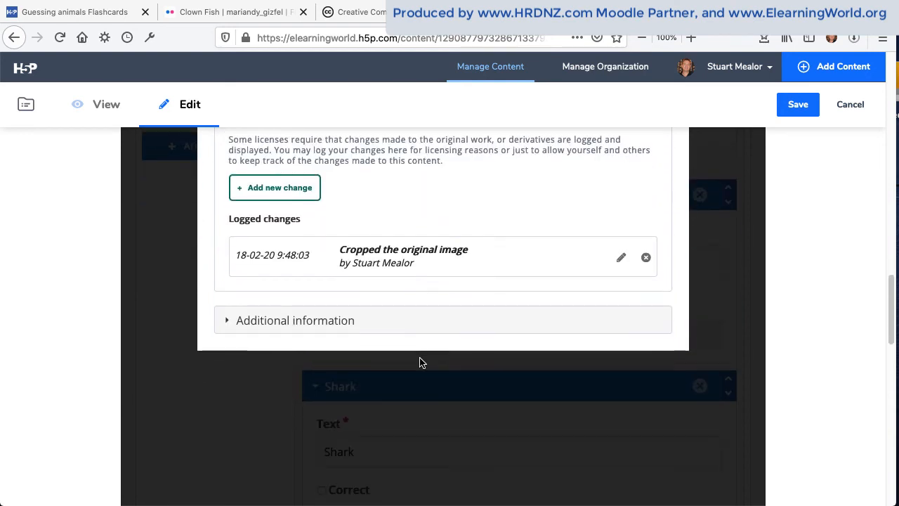
Step: Enter the author comment 'Needs a higher resolution image?' under Additional information
click(230, 323)
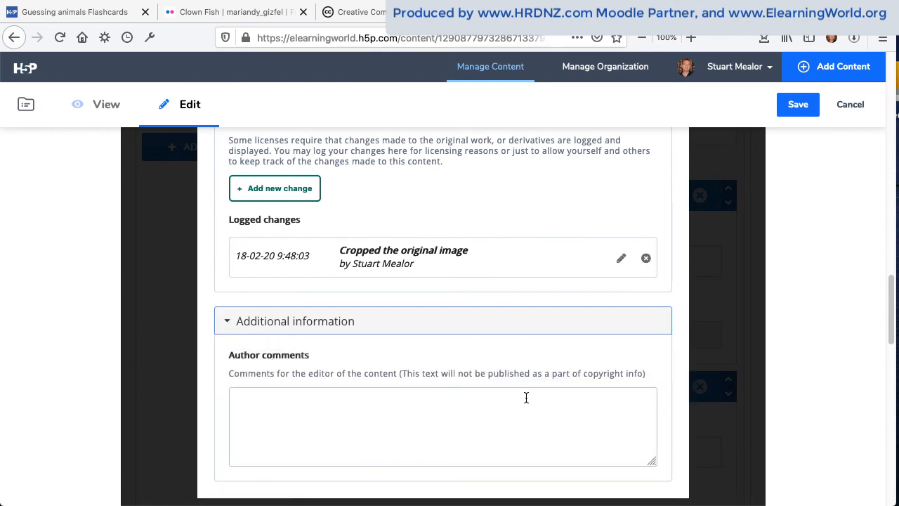
click(440, 399)
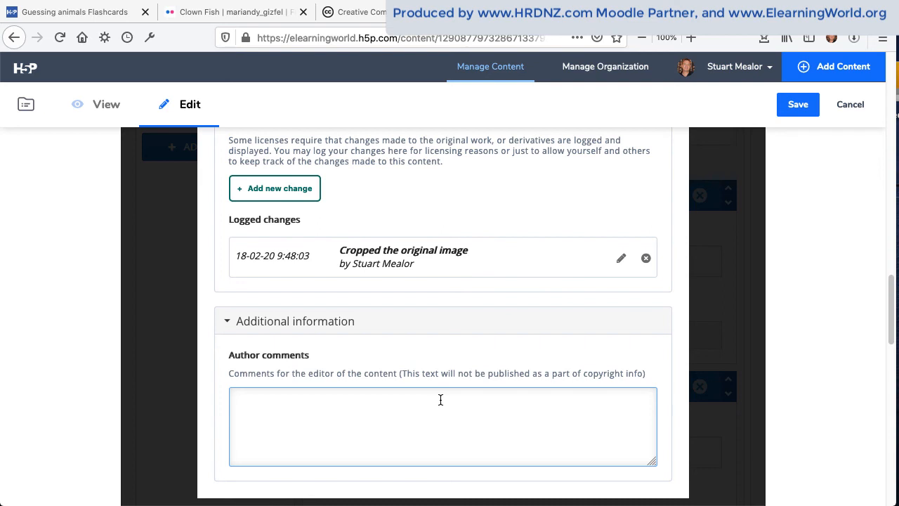
text(Needs a )
text(higher reso)
text(lution im)
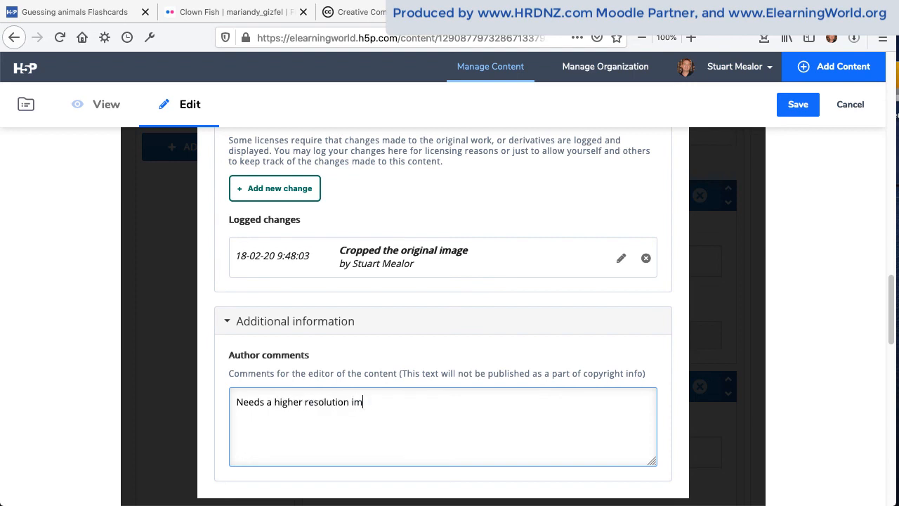
text(age?)
scroll(445, 433, down, 2)
scroll(451, 440, up, 4)
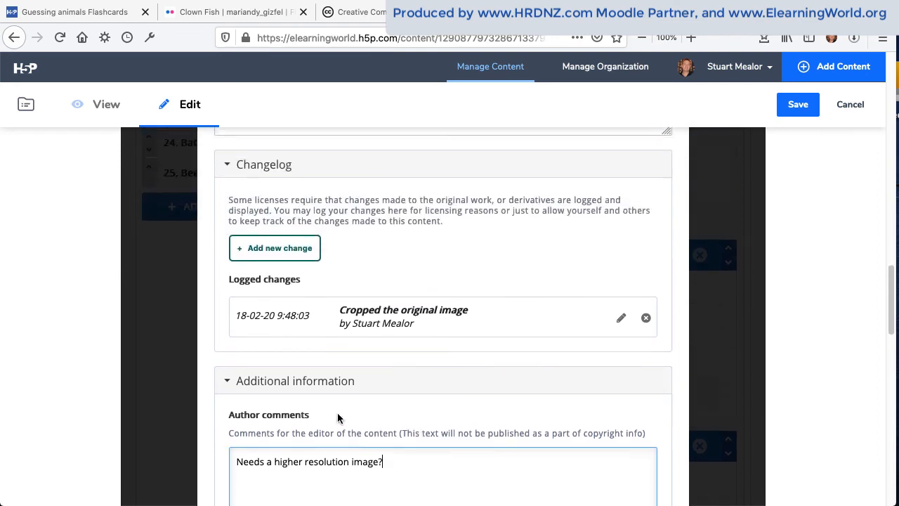
Step: Collapse the extra sections and save the Clown Fish image's metadata
click(227, 385)
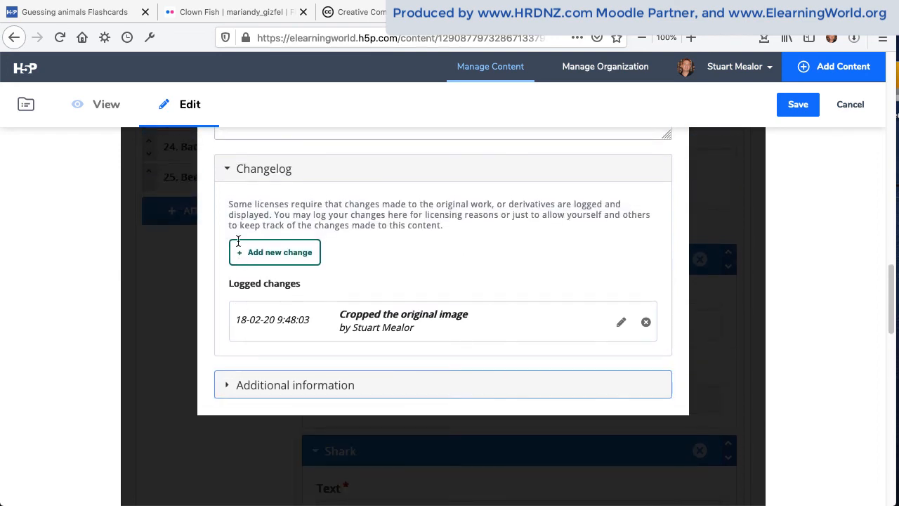
click(232, 168)
scroll(540, 279, up, 3)
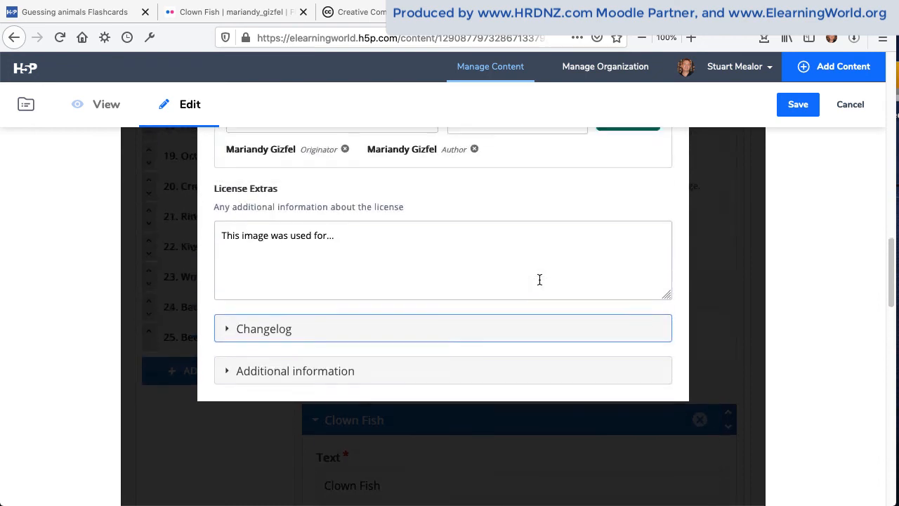
scroll(539, 280, up, 1)
scroll(539, 279, up, 3)
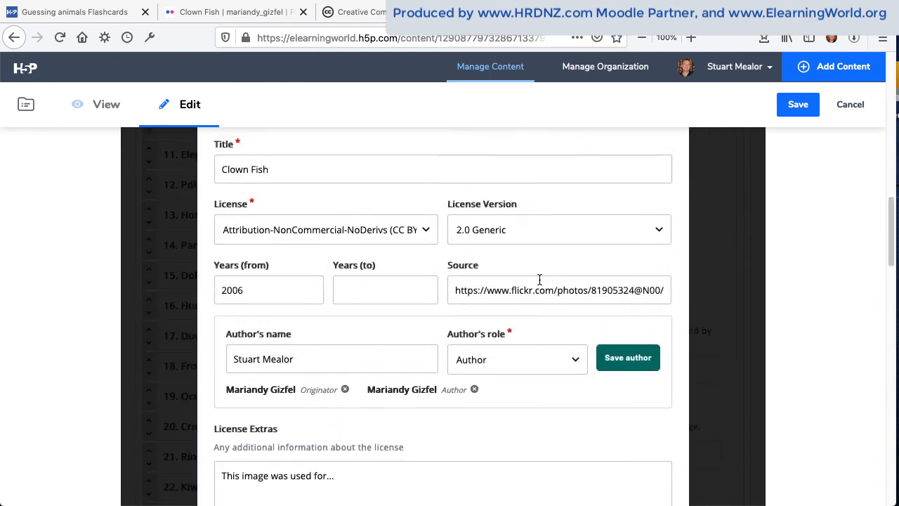
scroll(539, 279, up, 1)
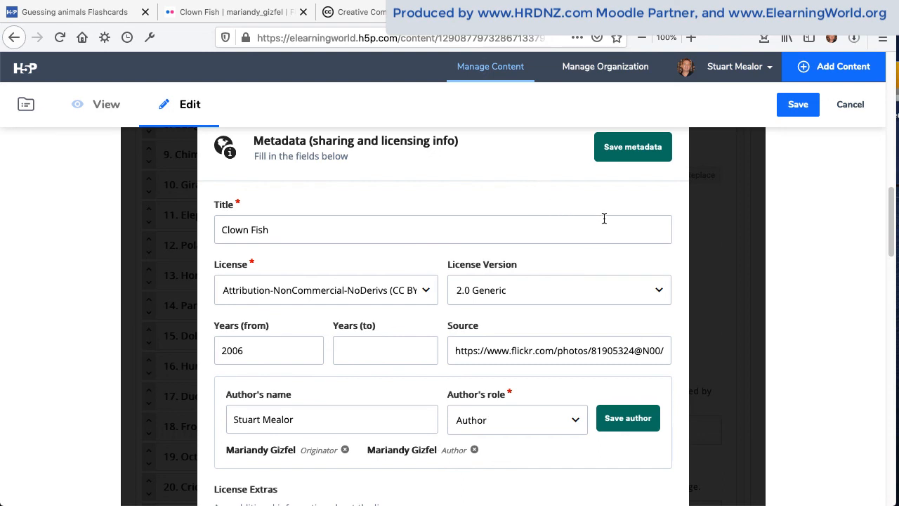
scroll(602, 217, up, 1)
click(634, 203)
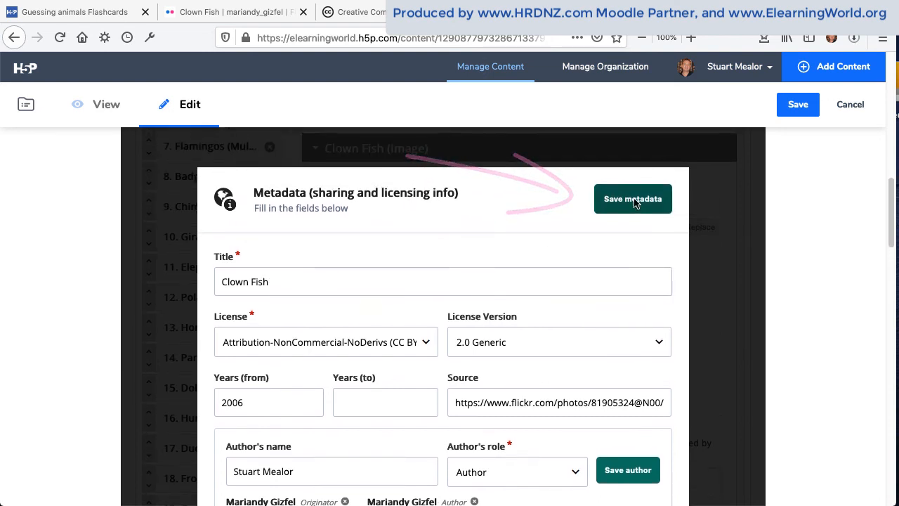